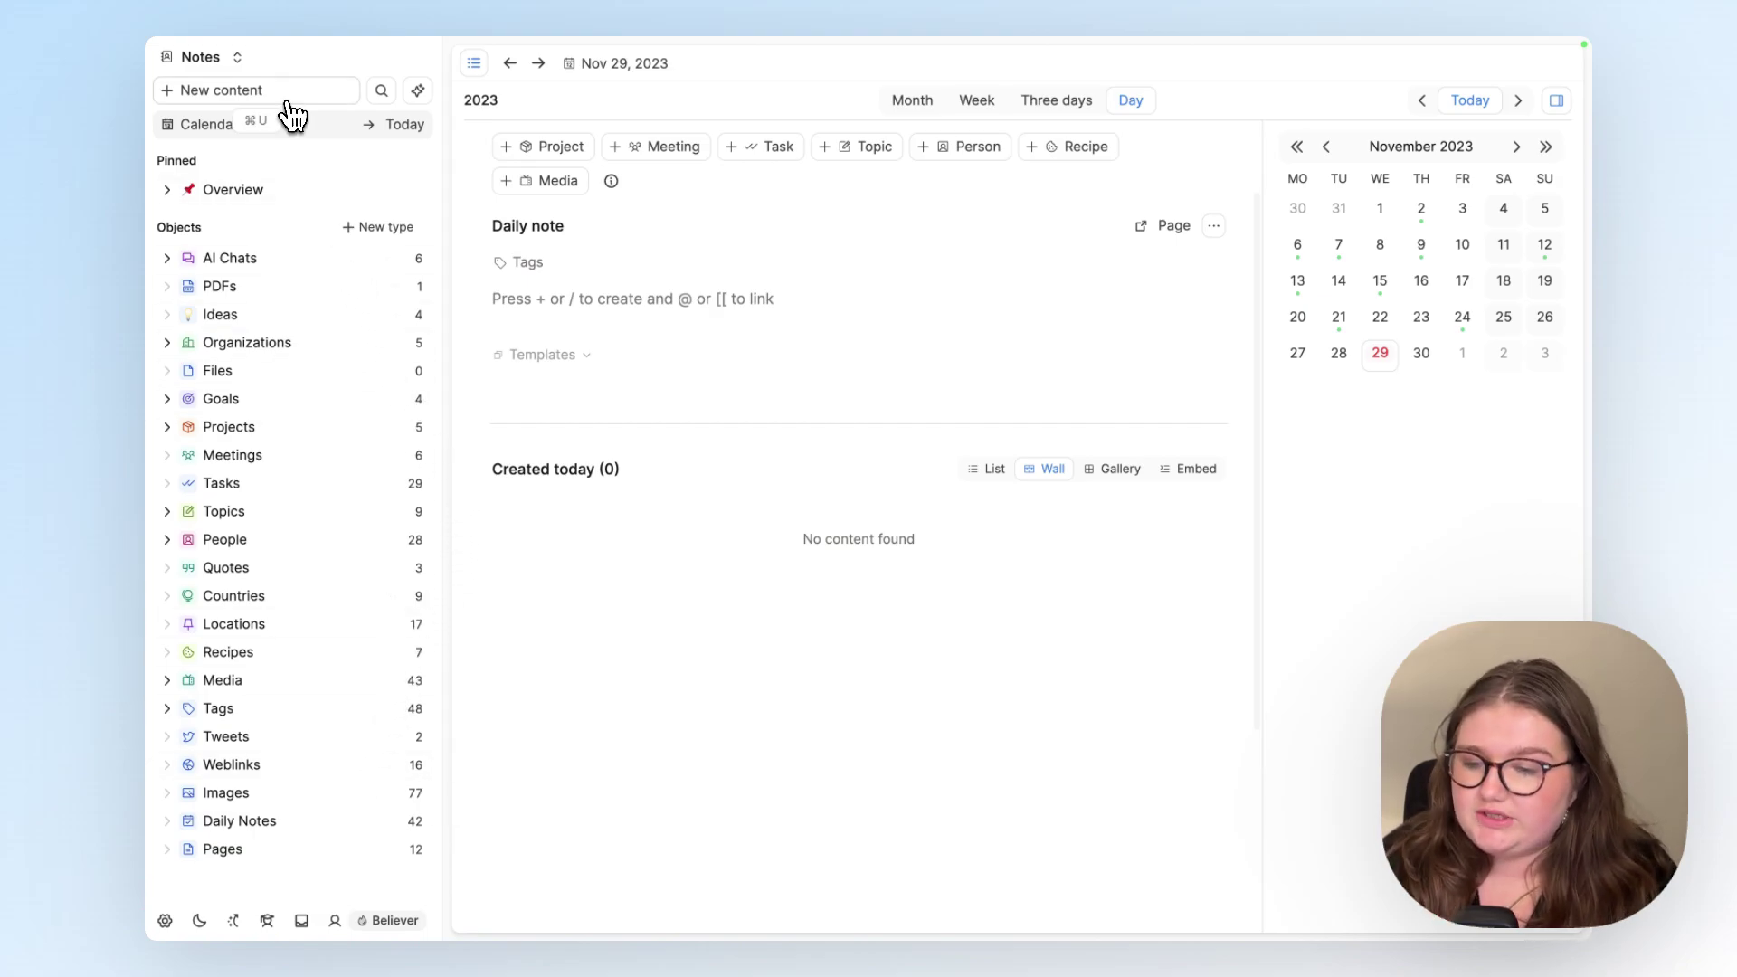
# Create a new Idea object titled "Film another video".
pyautogui.click(286, 100)
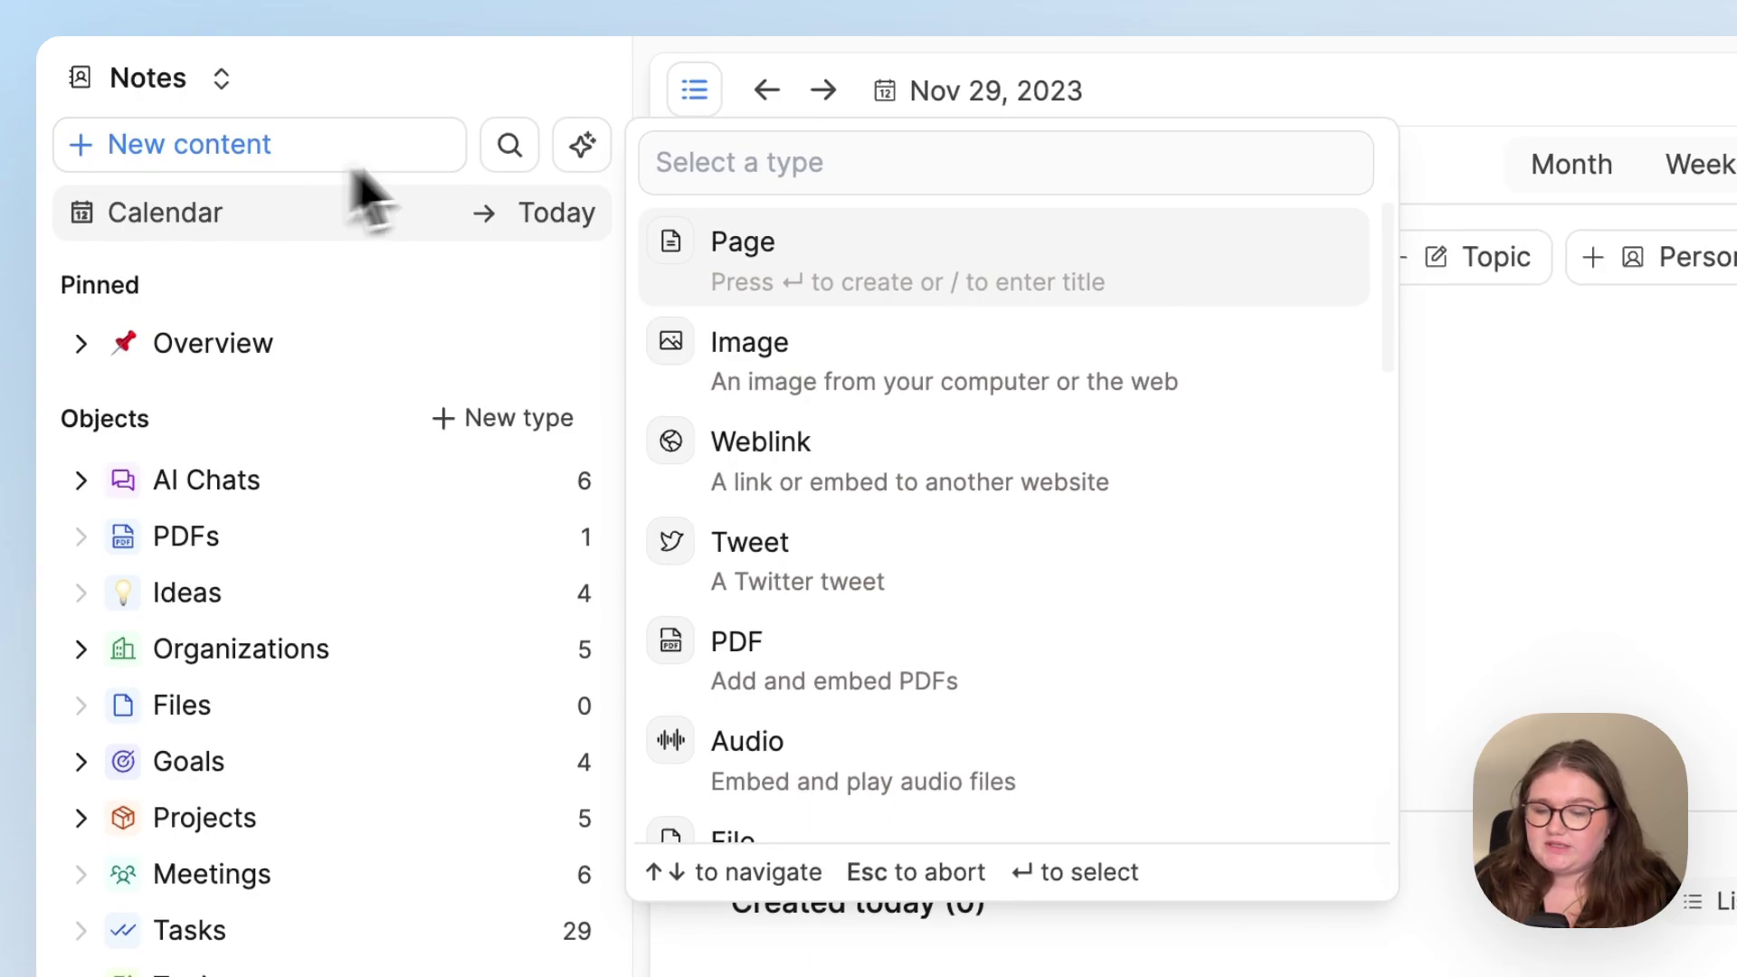
pyautogui.scroll(-3, 1000, 298)
pyautogui.scroll(3, 1000, 303)
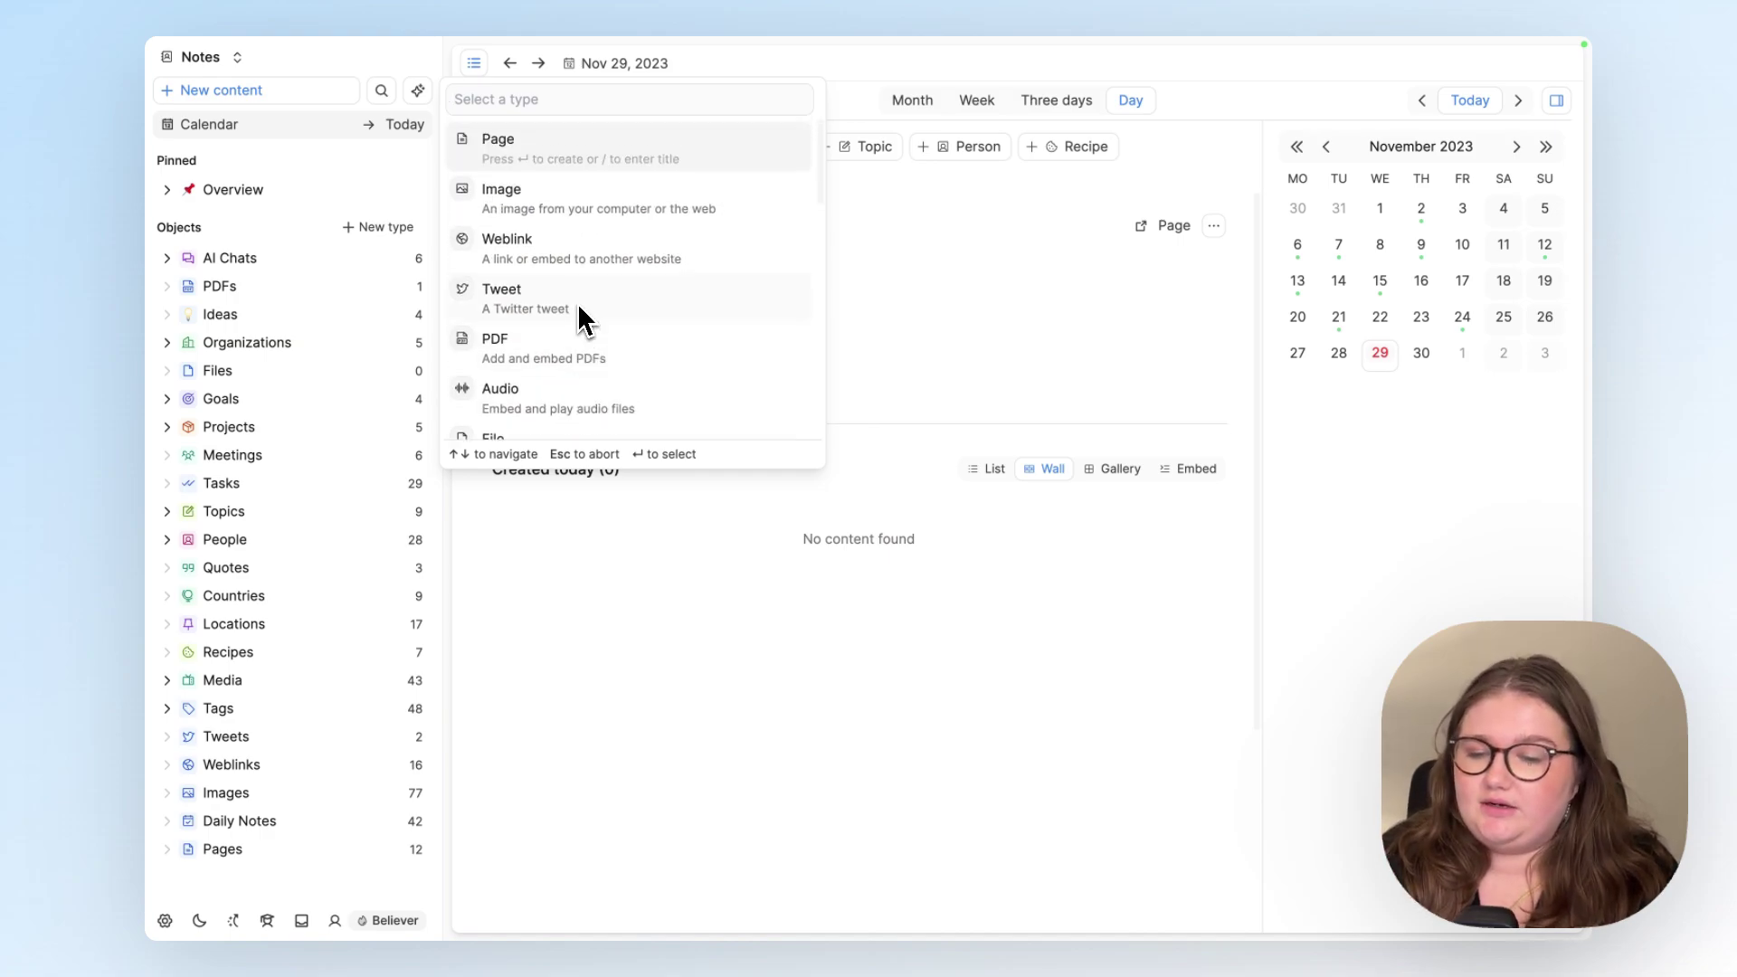
pyautogui.scroll(-3, 629, 243)
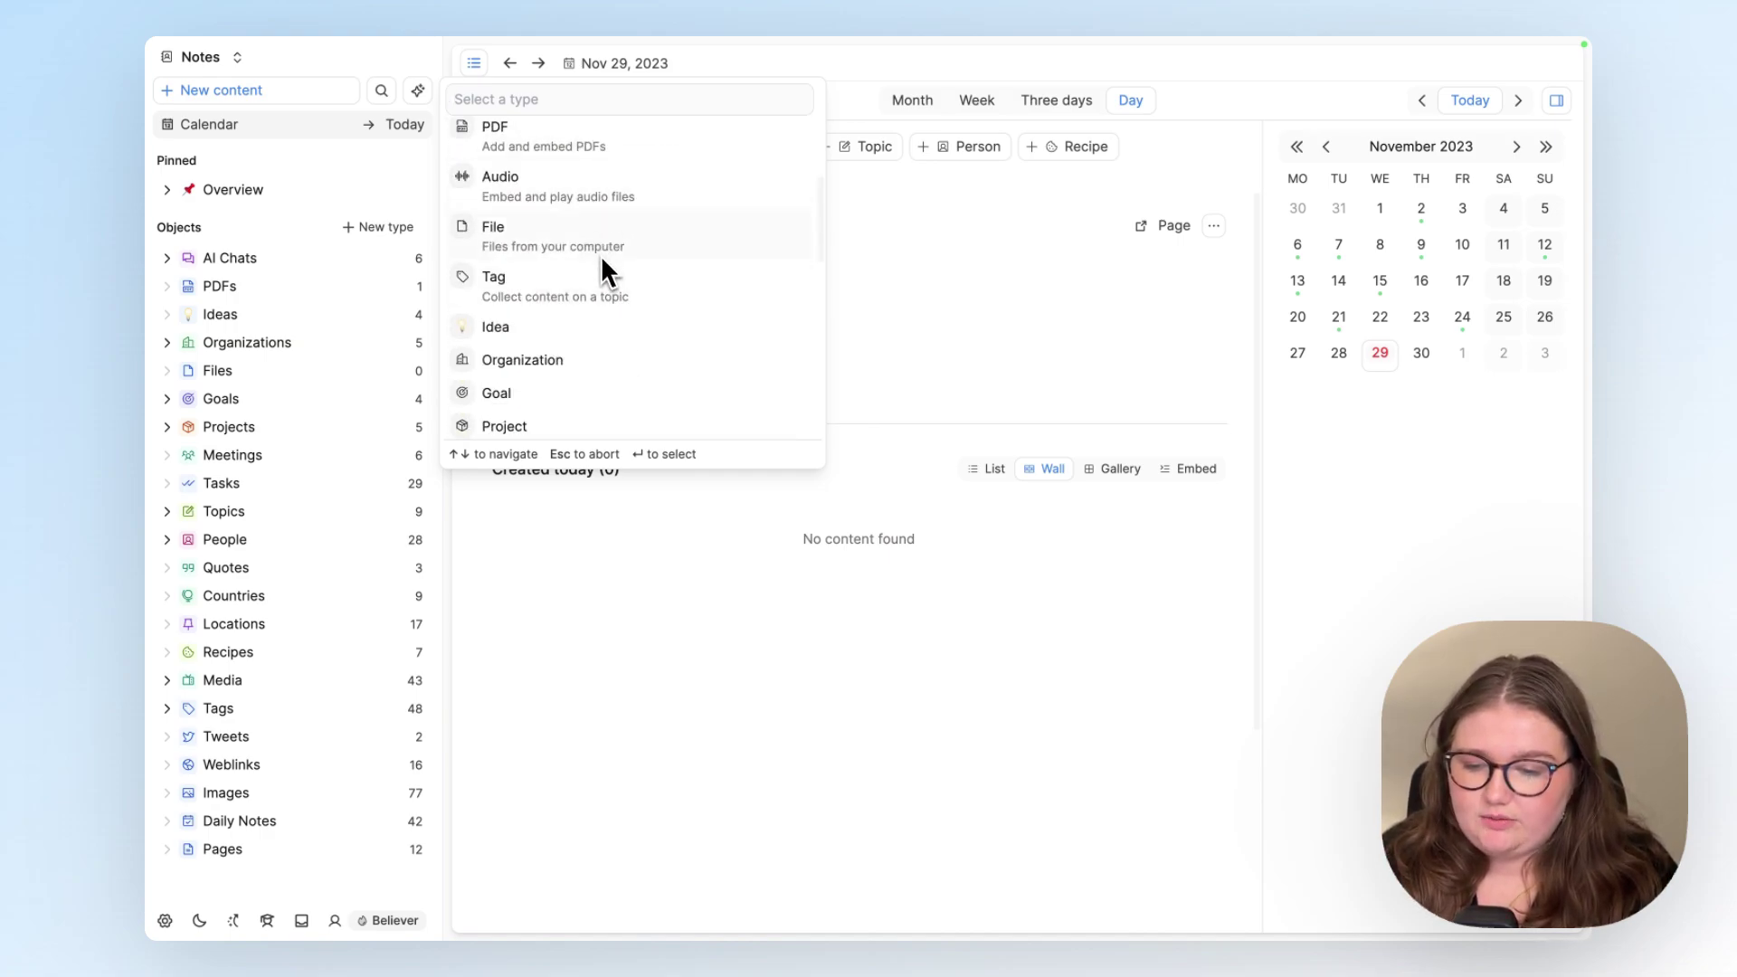
pyautogui.scroll(3, 600, 255)
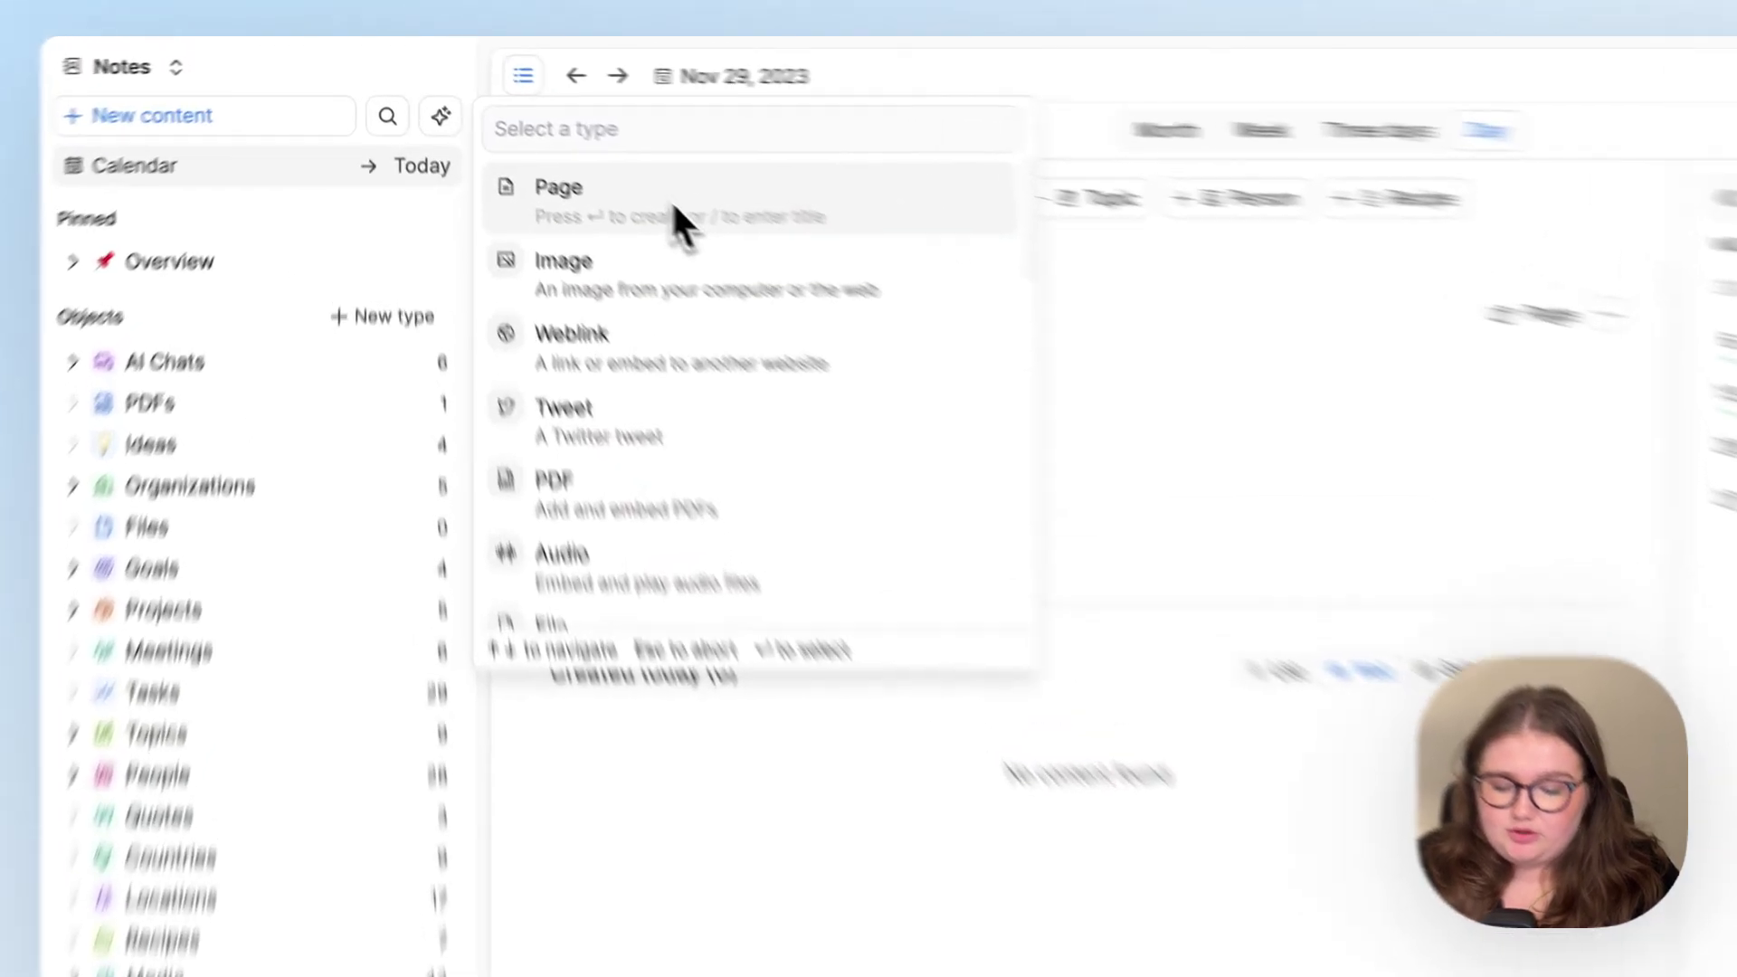
pyautogui.write('idea')
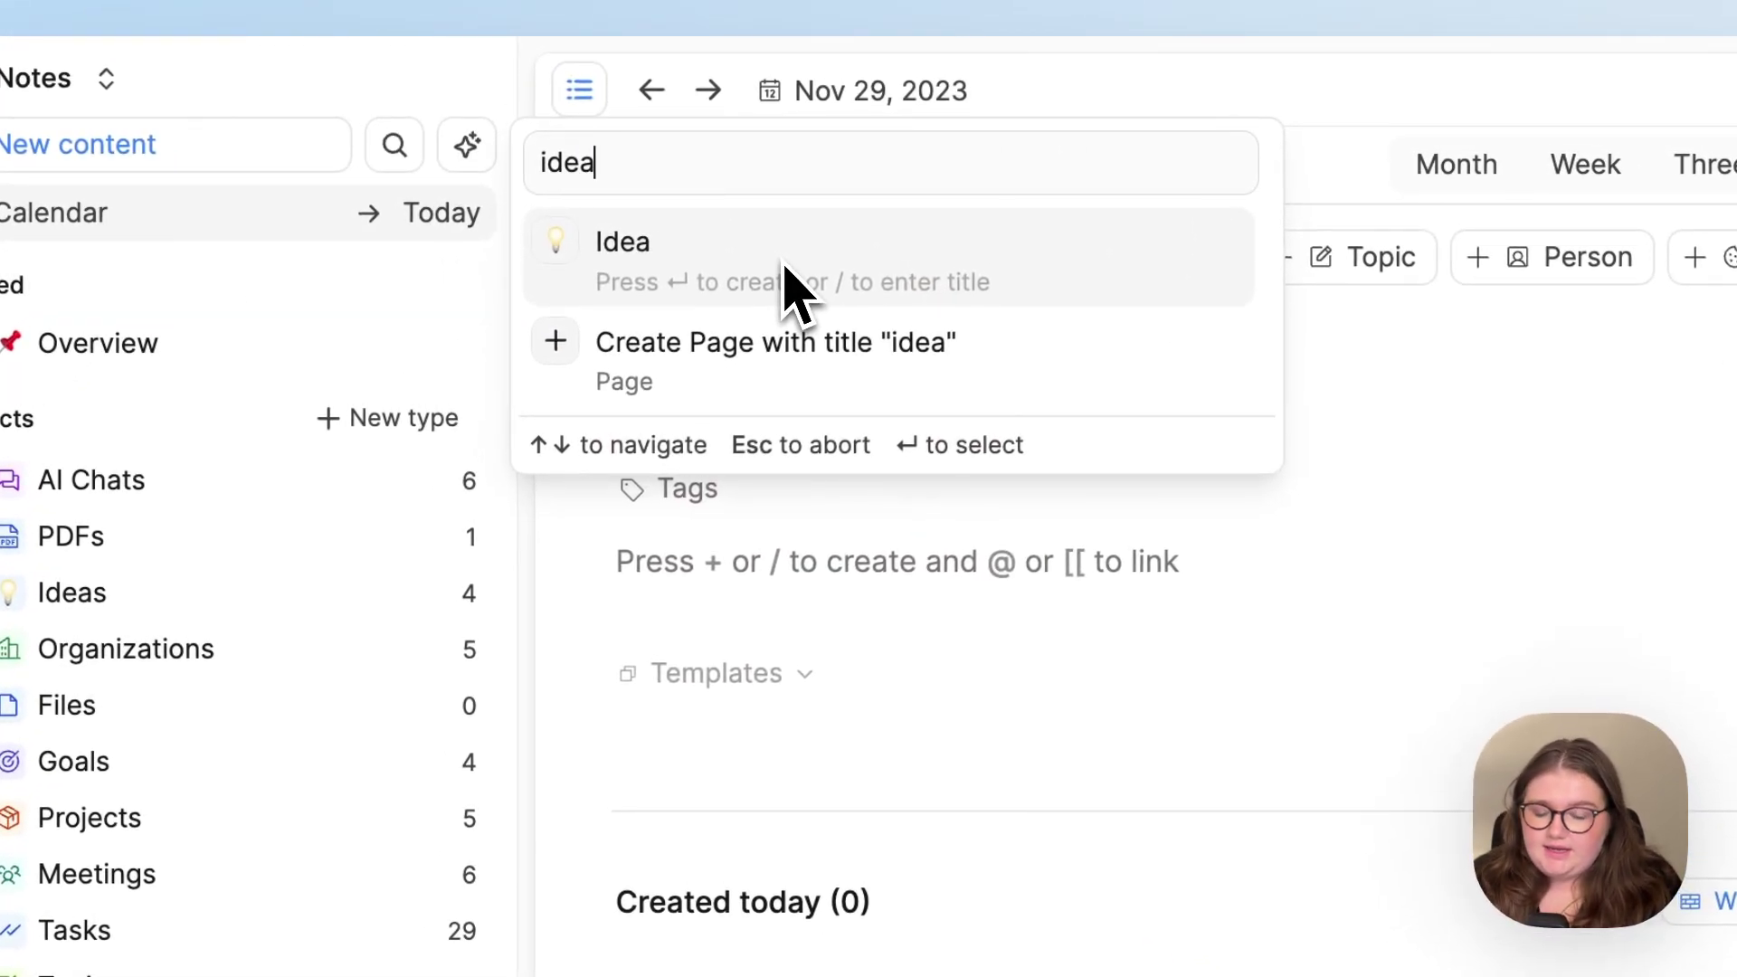
pyautogui.press('Return')
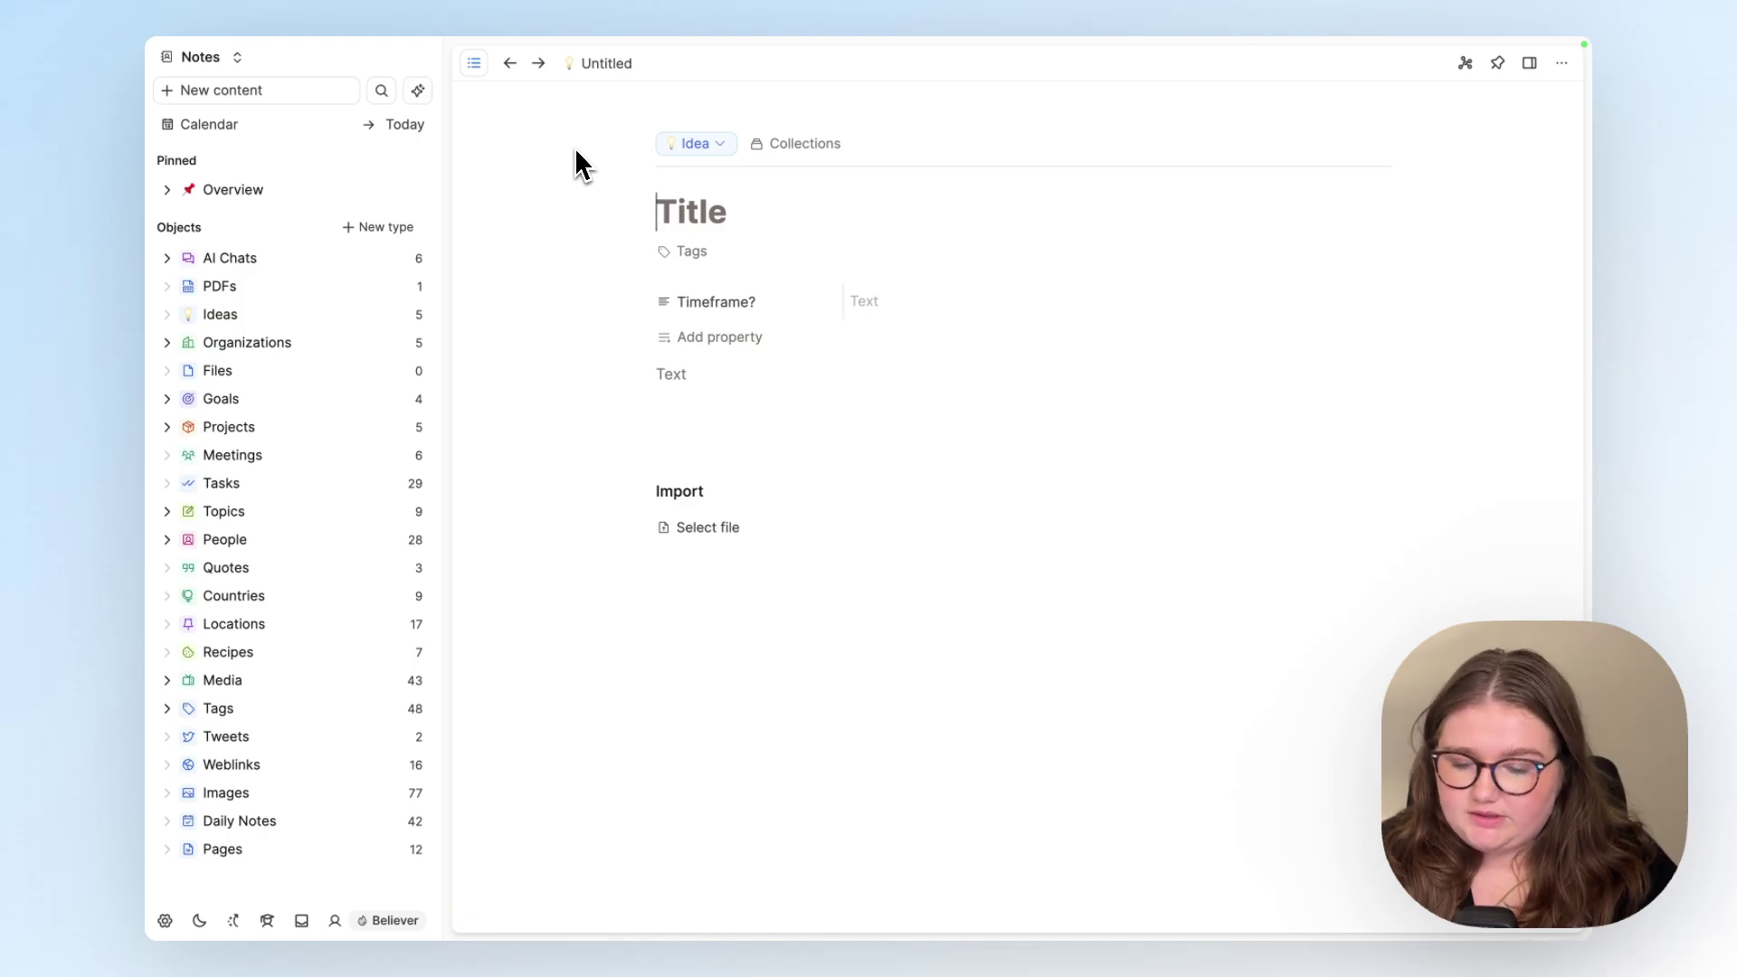
pyautogui.write('Film another video')
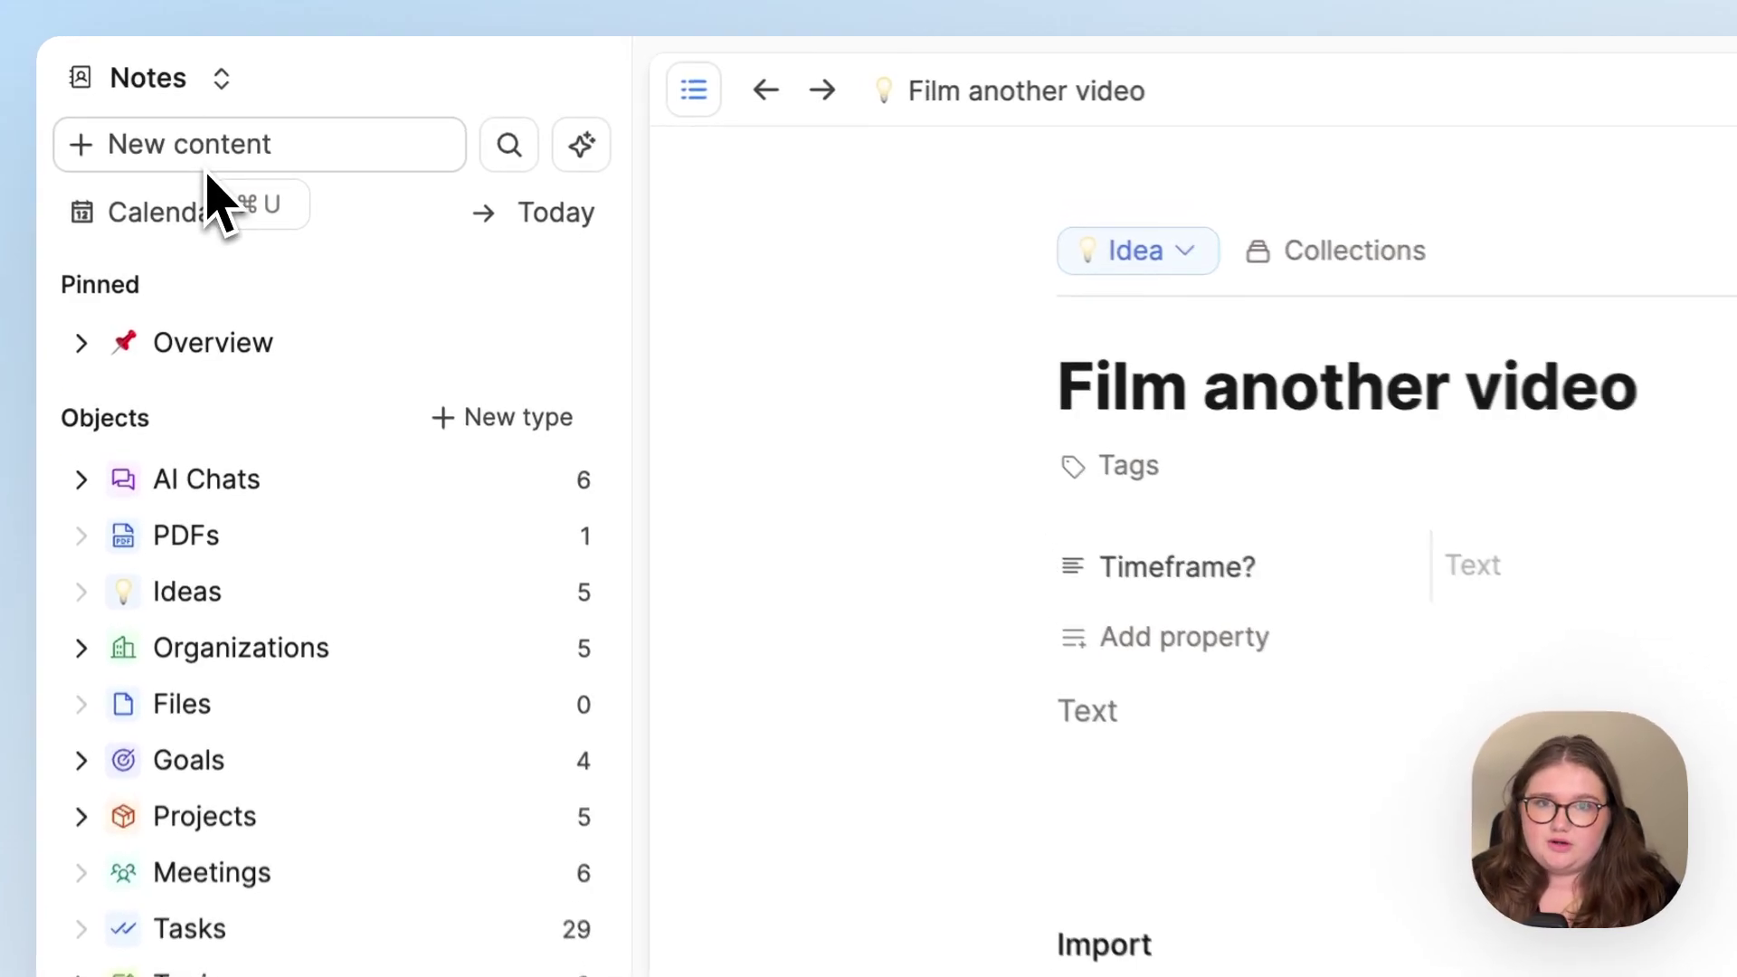
# Create a new Meeting object titled "catch up".
pyautogui.click(207, 169)
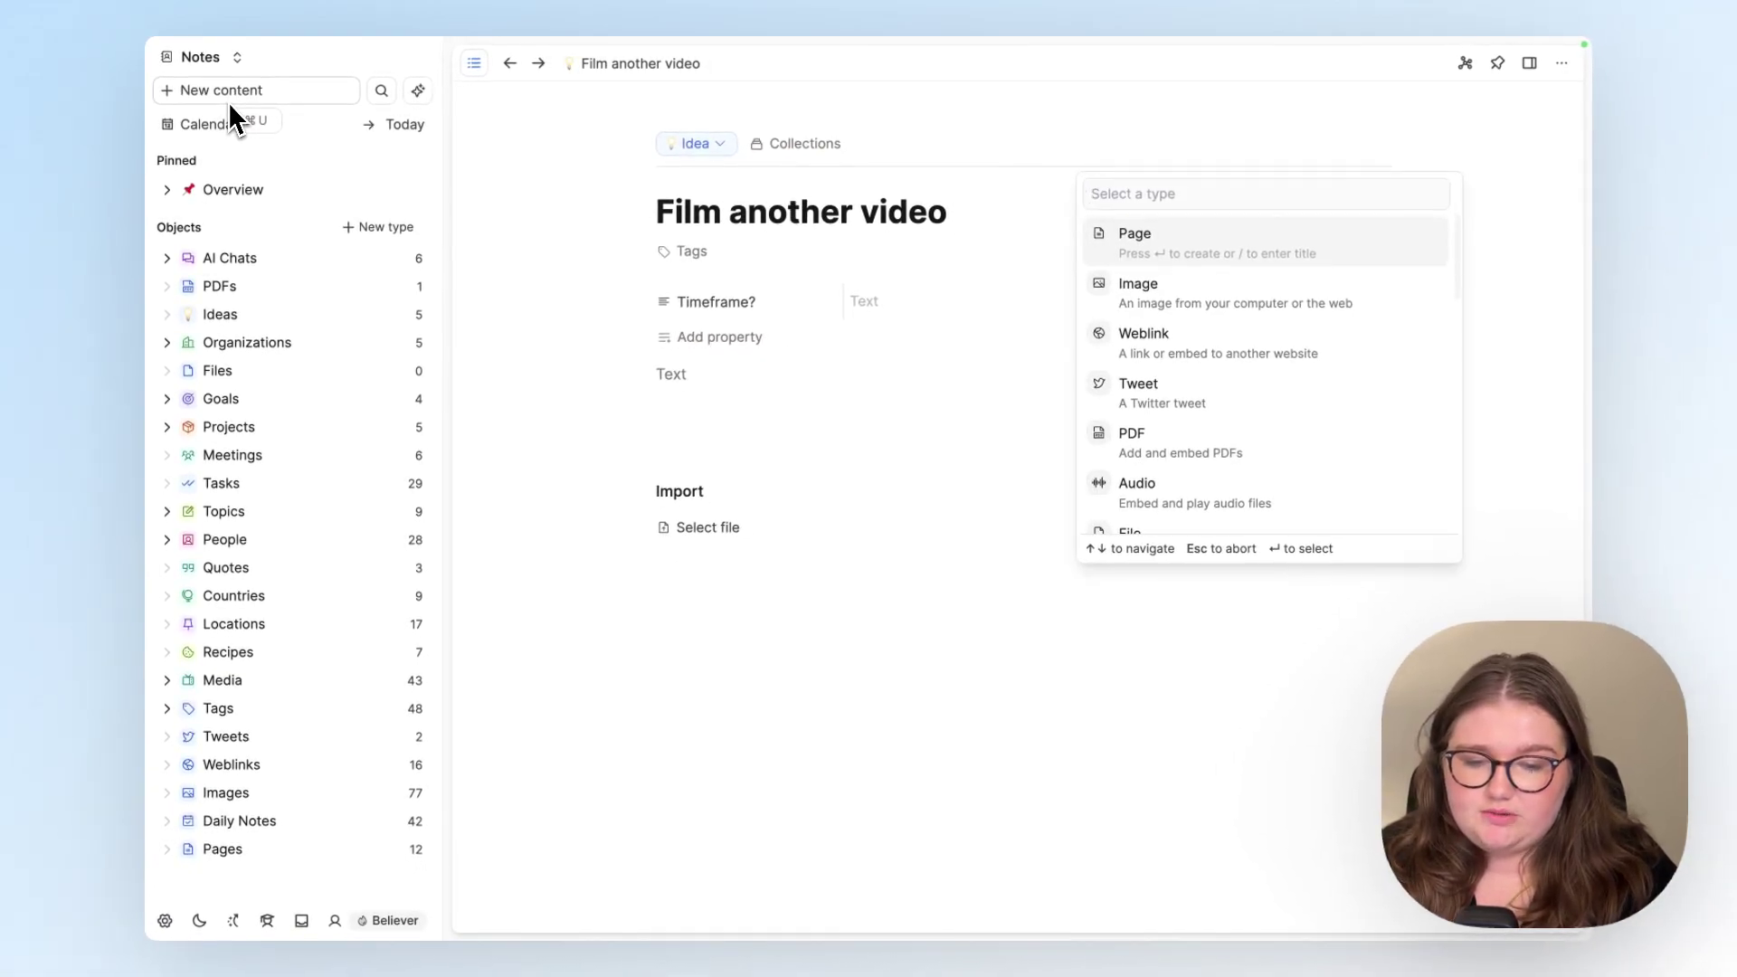
pyautogui.scroll(-6, 1306, 353)
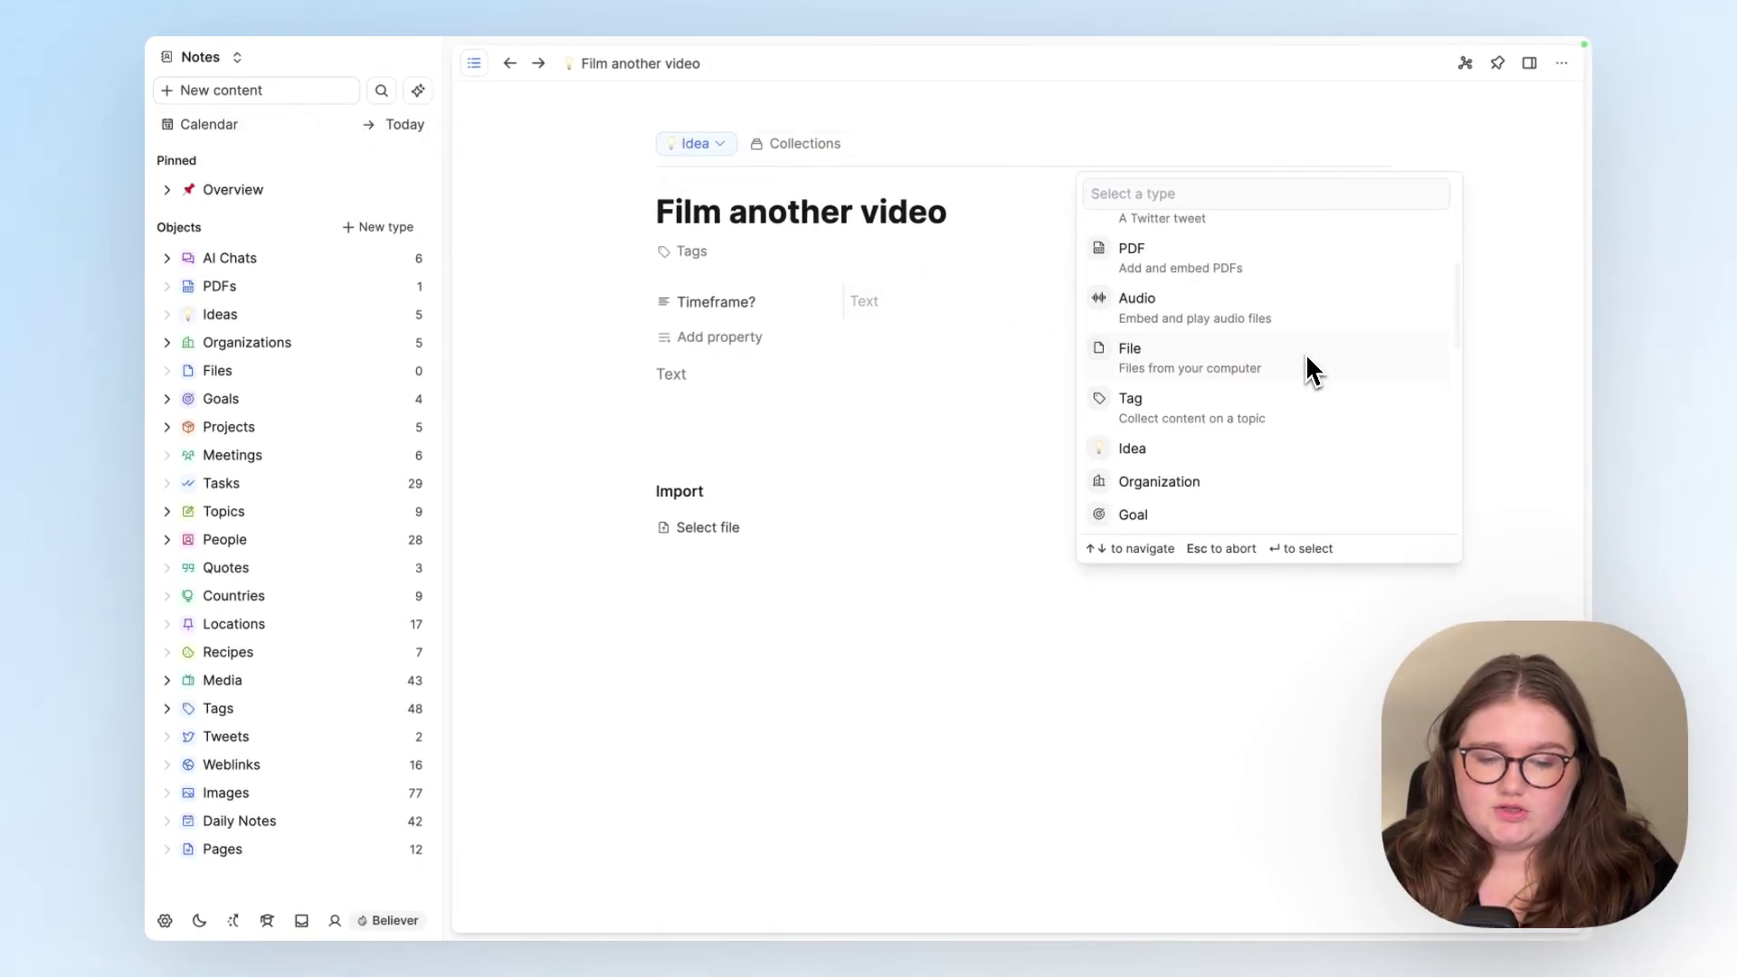
pyautogui.scroll(6, 1306, 353)
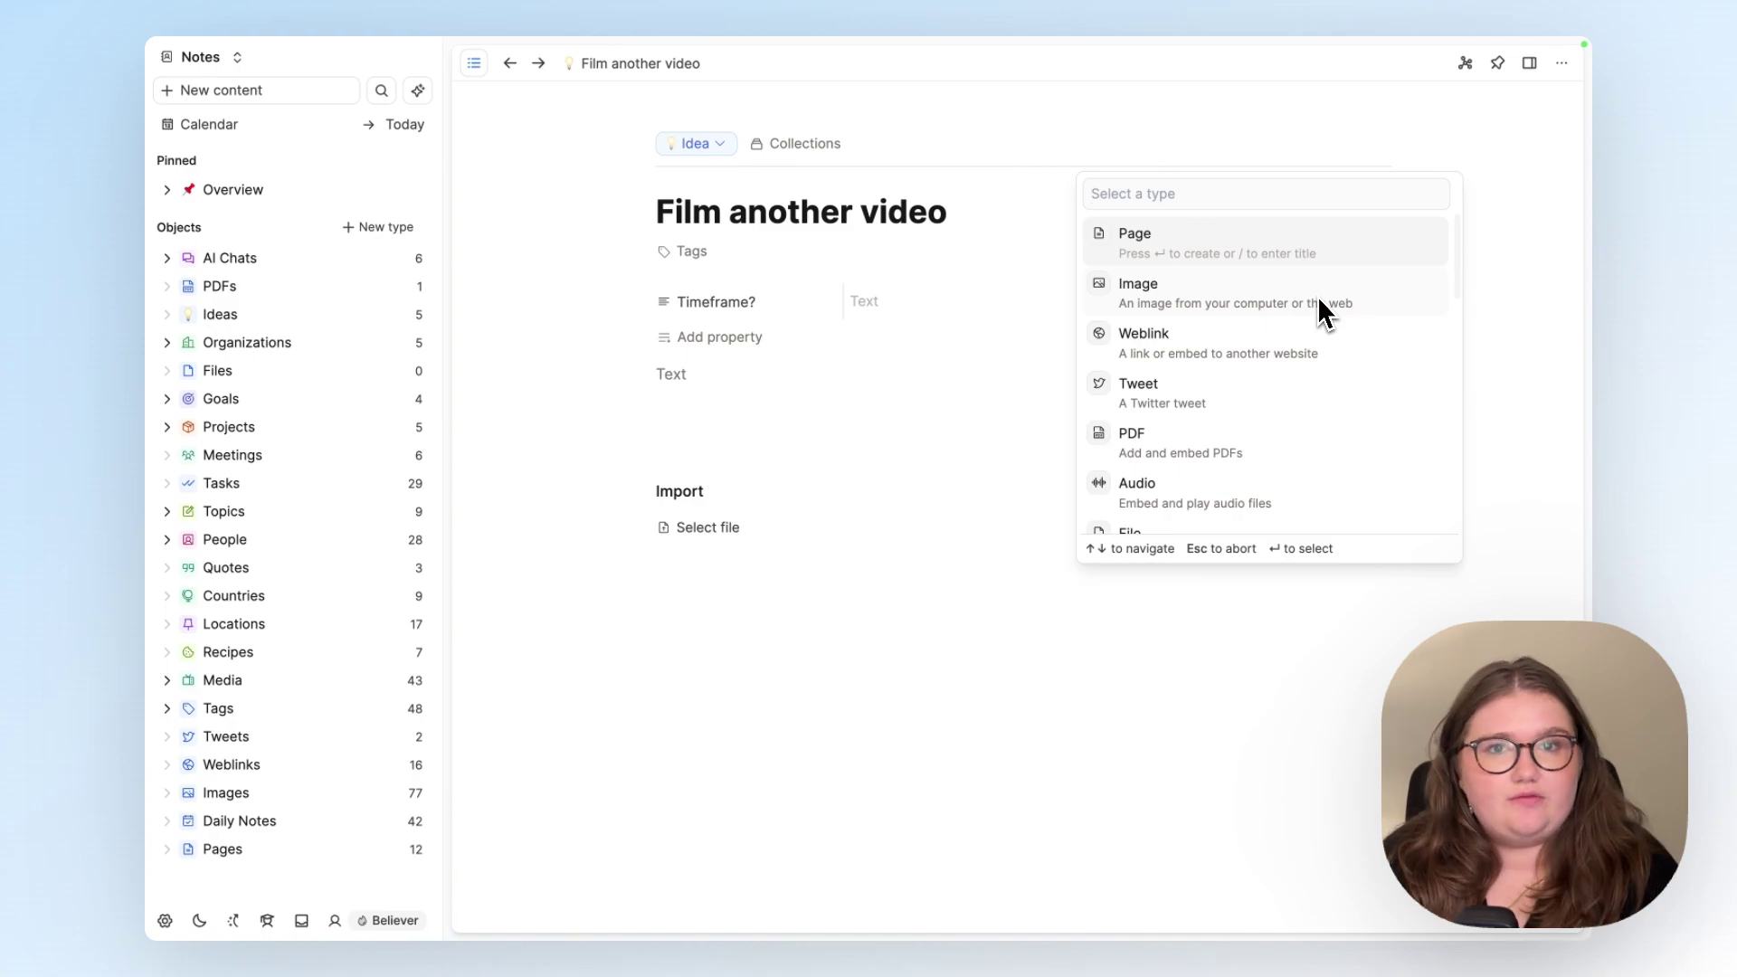
pyautogui.write('me')
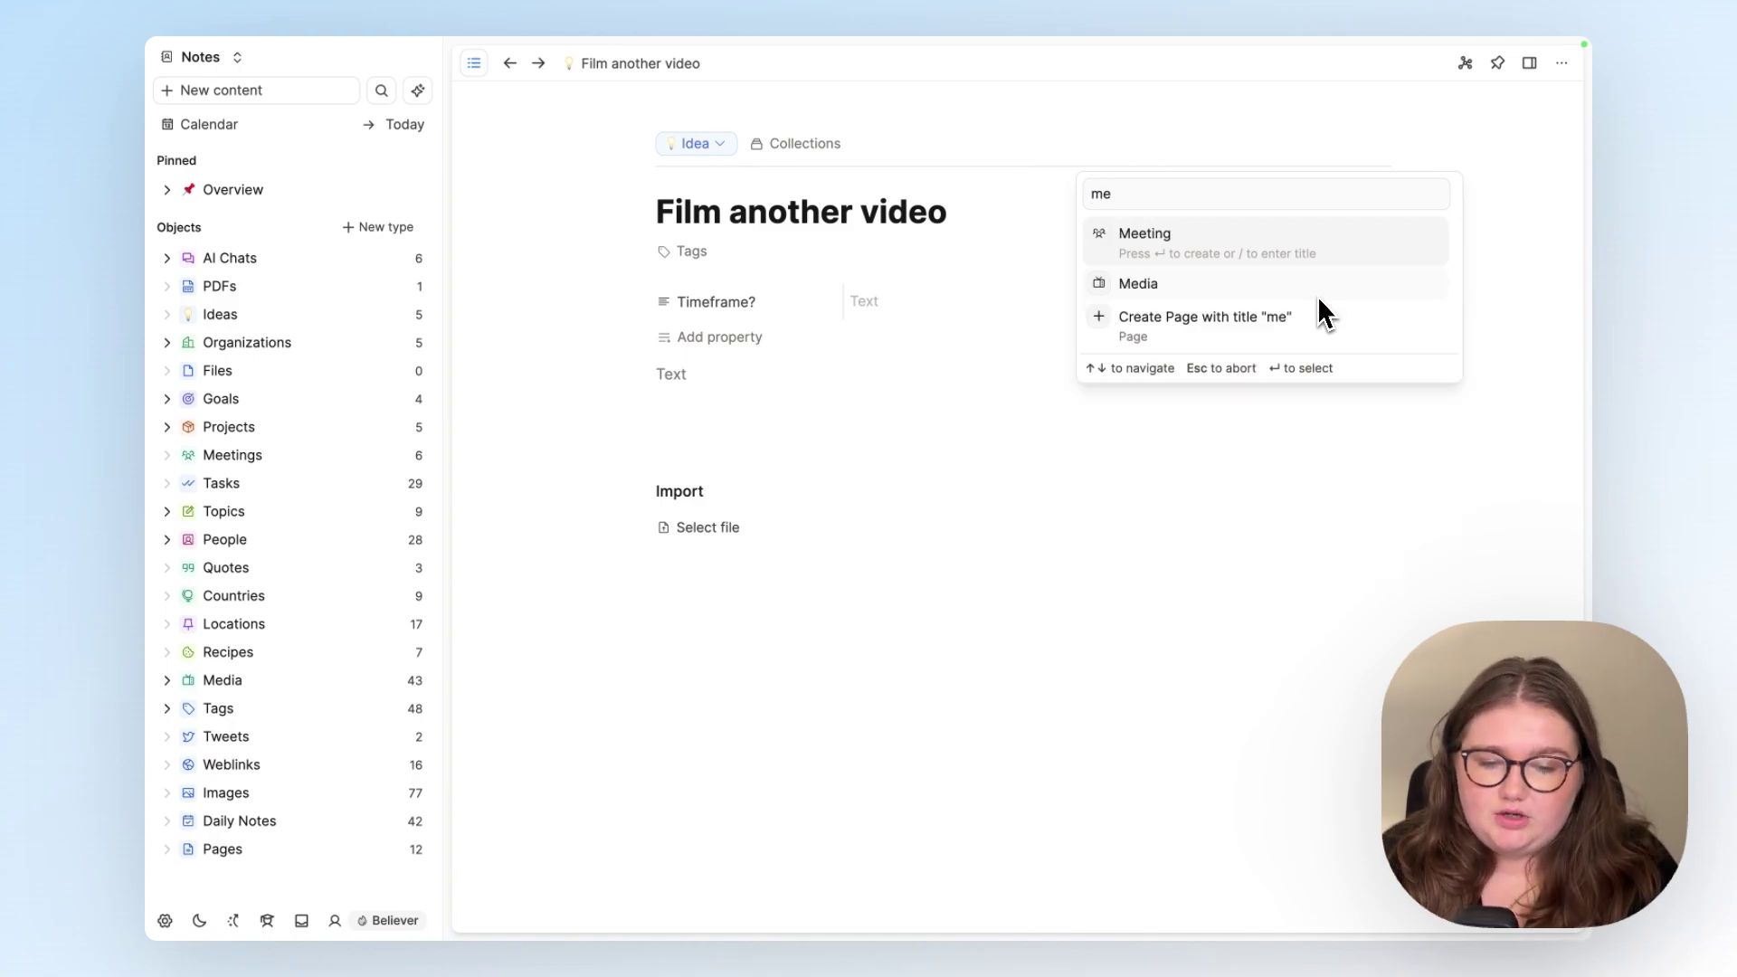
pyautogui.press('Return')
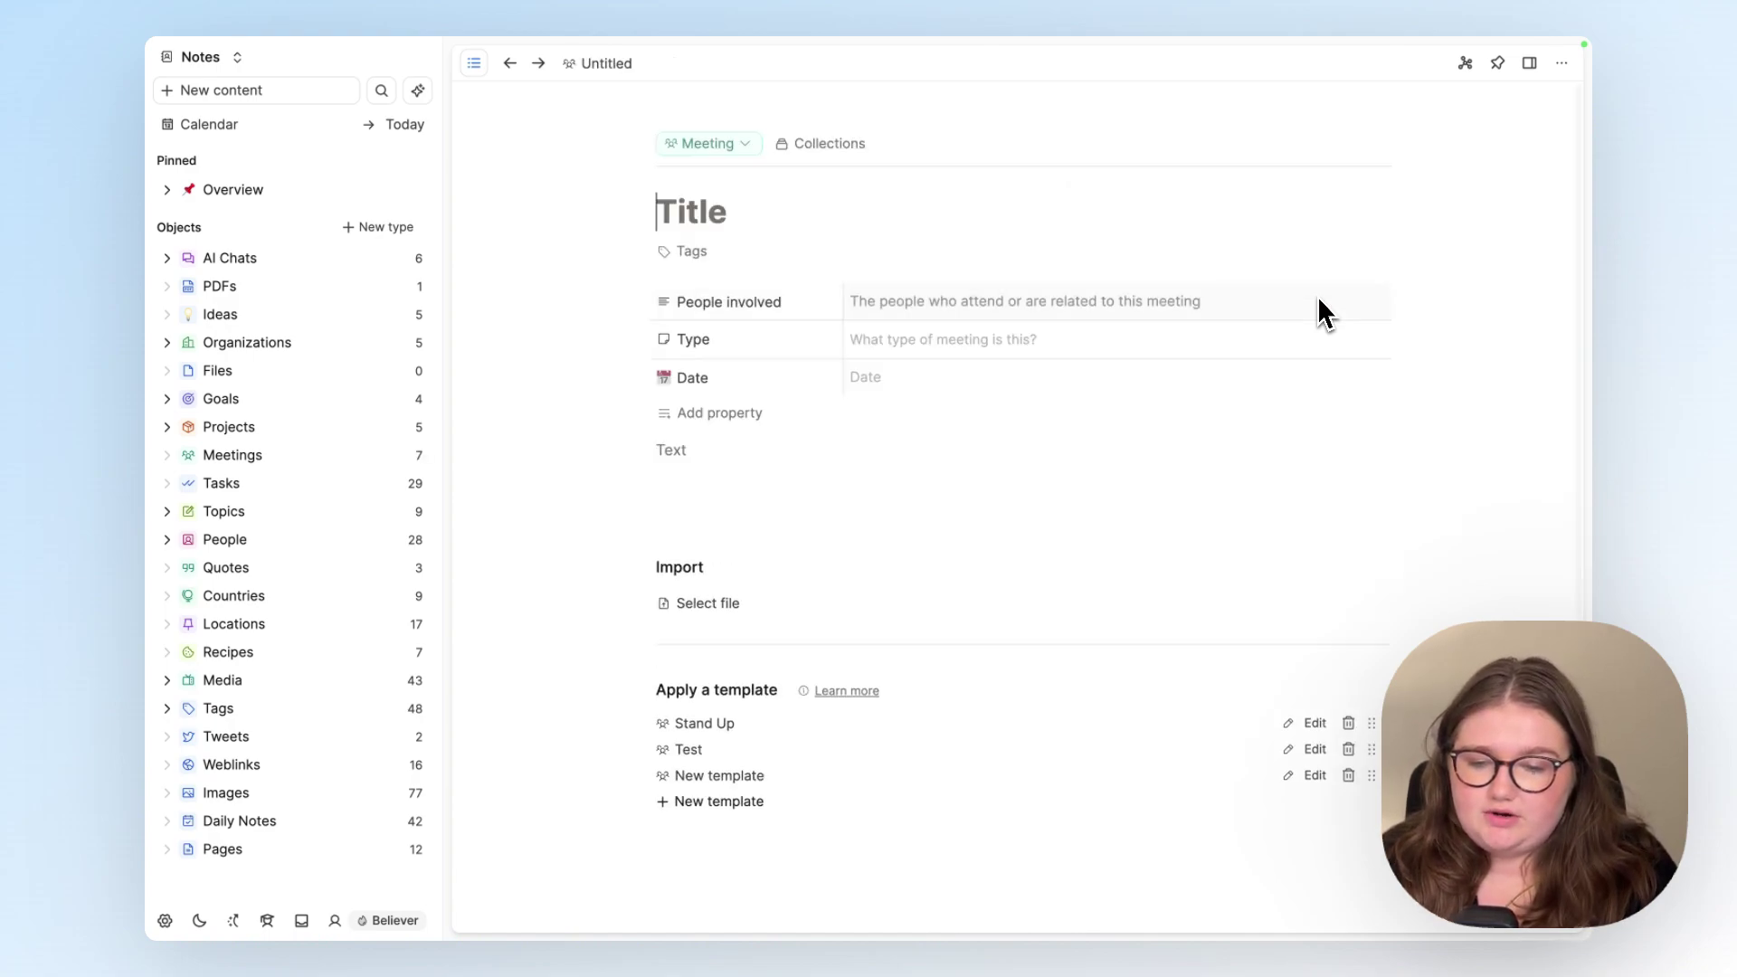
pyautogui.write('catch up')
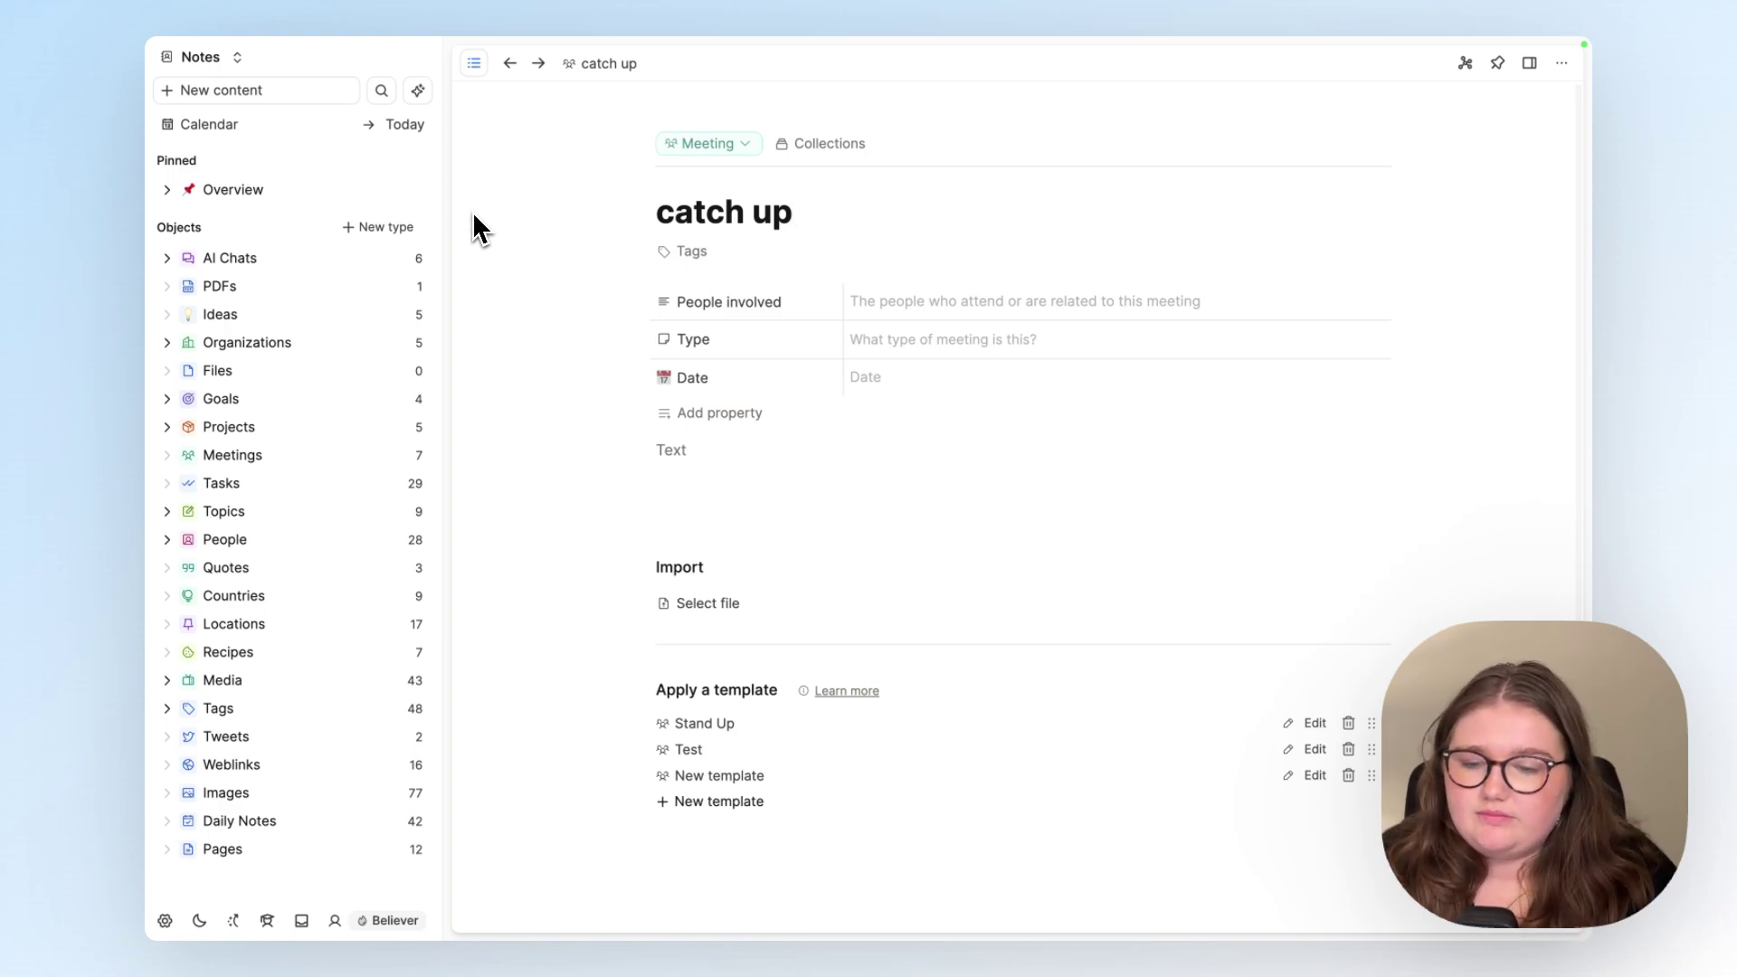
# Go to the overview of all Meetings, add a new untitled meeting there, and close it.
pyautogui.click(698, 147)
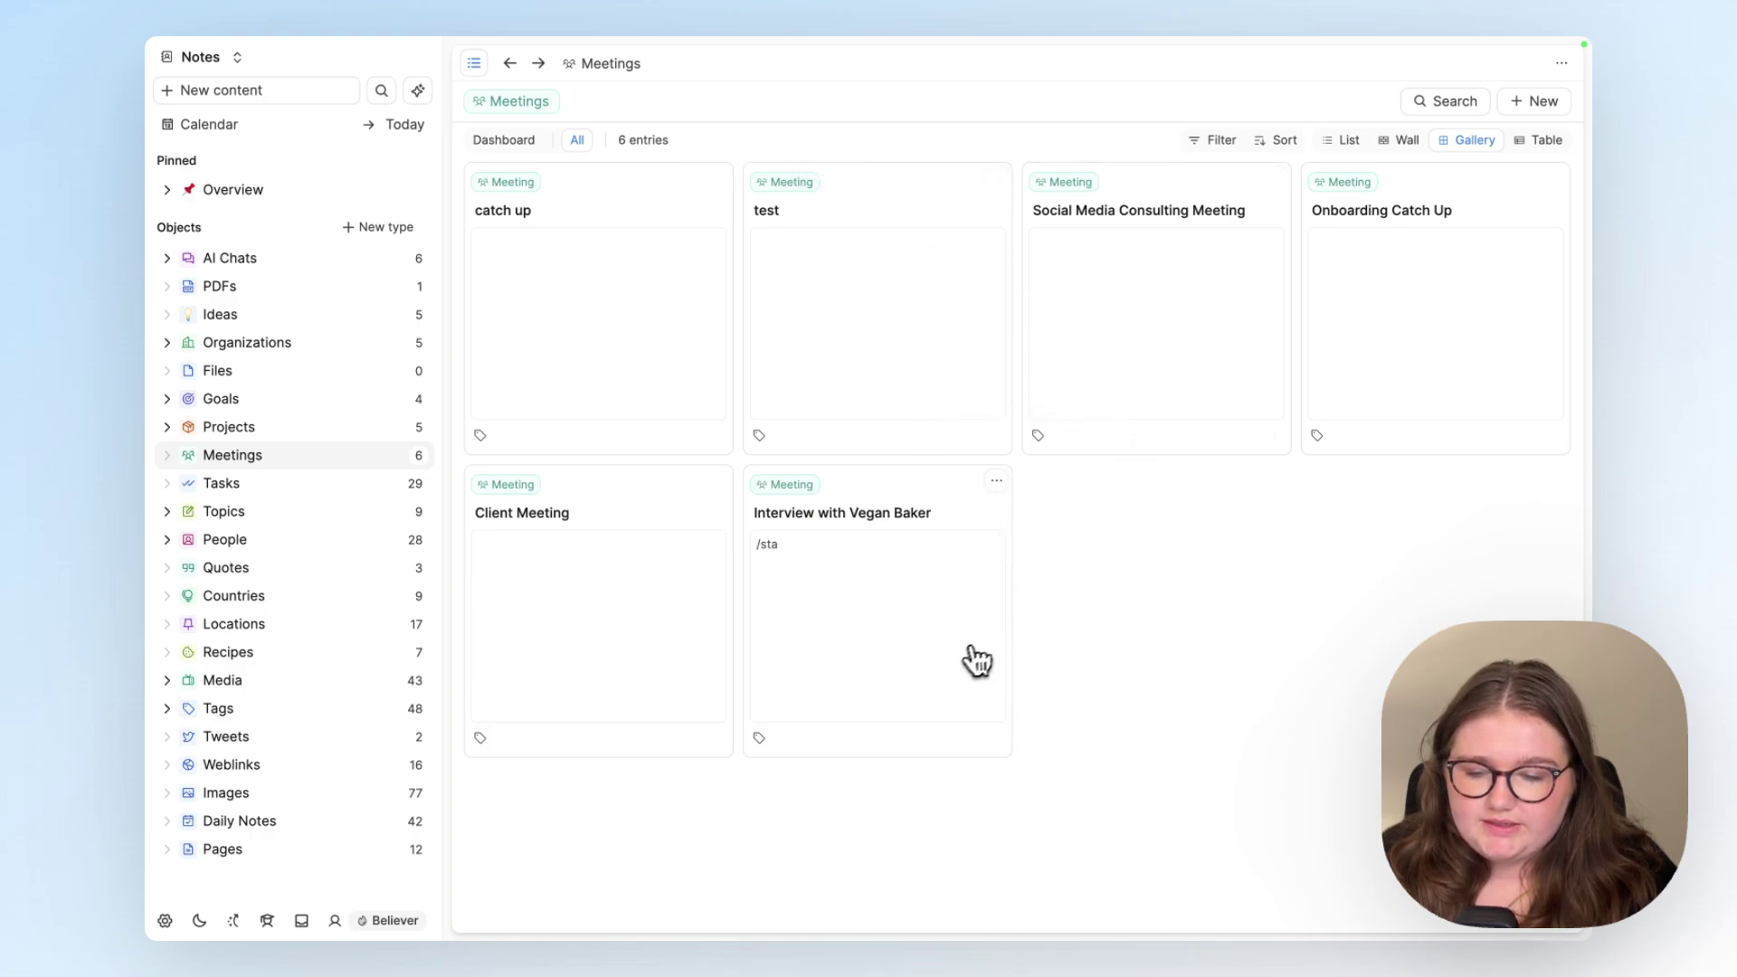
pyautogui.click(1534, 117)
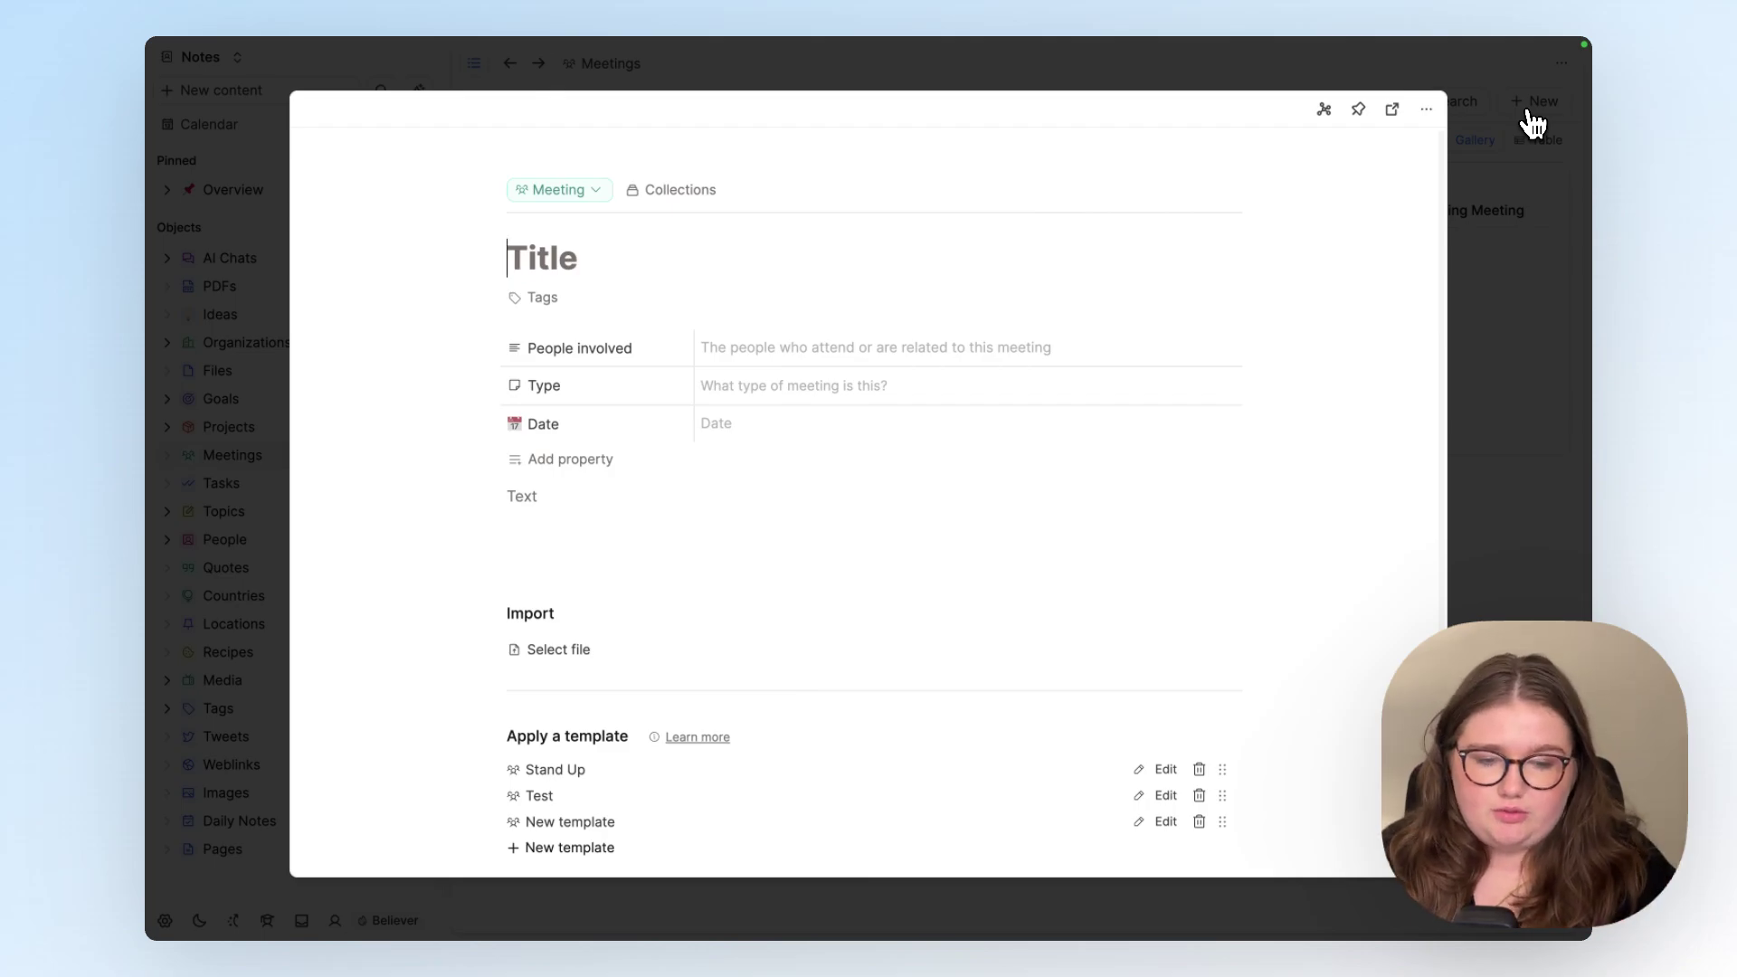
pyautogui.click(1484, 235)
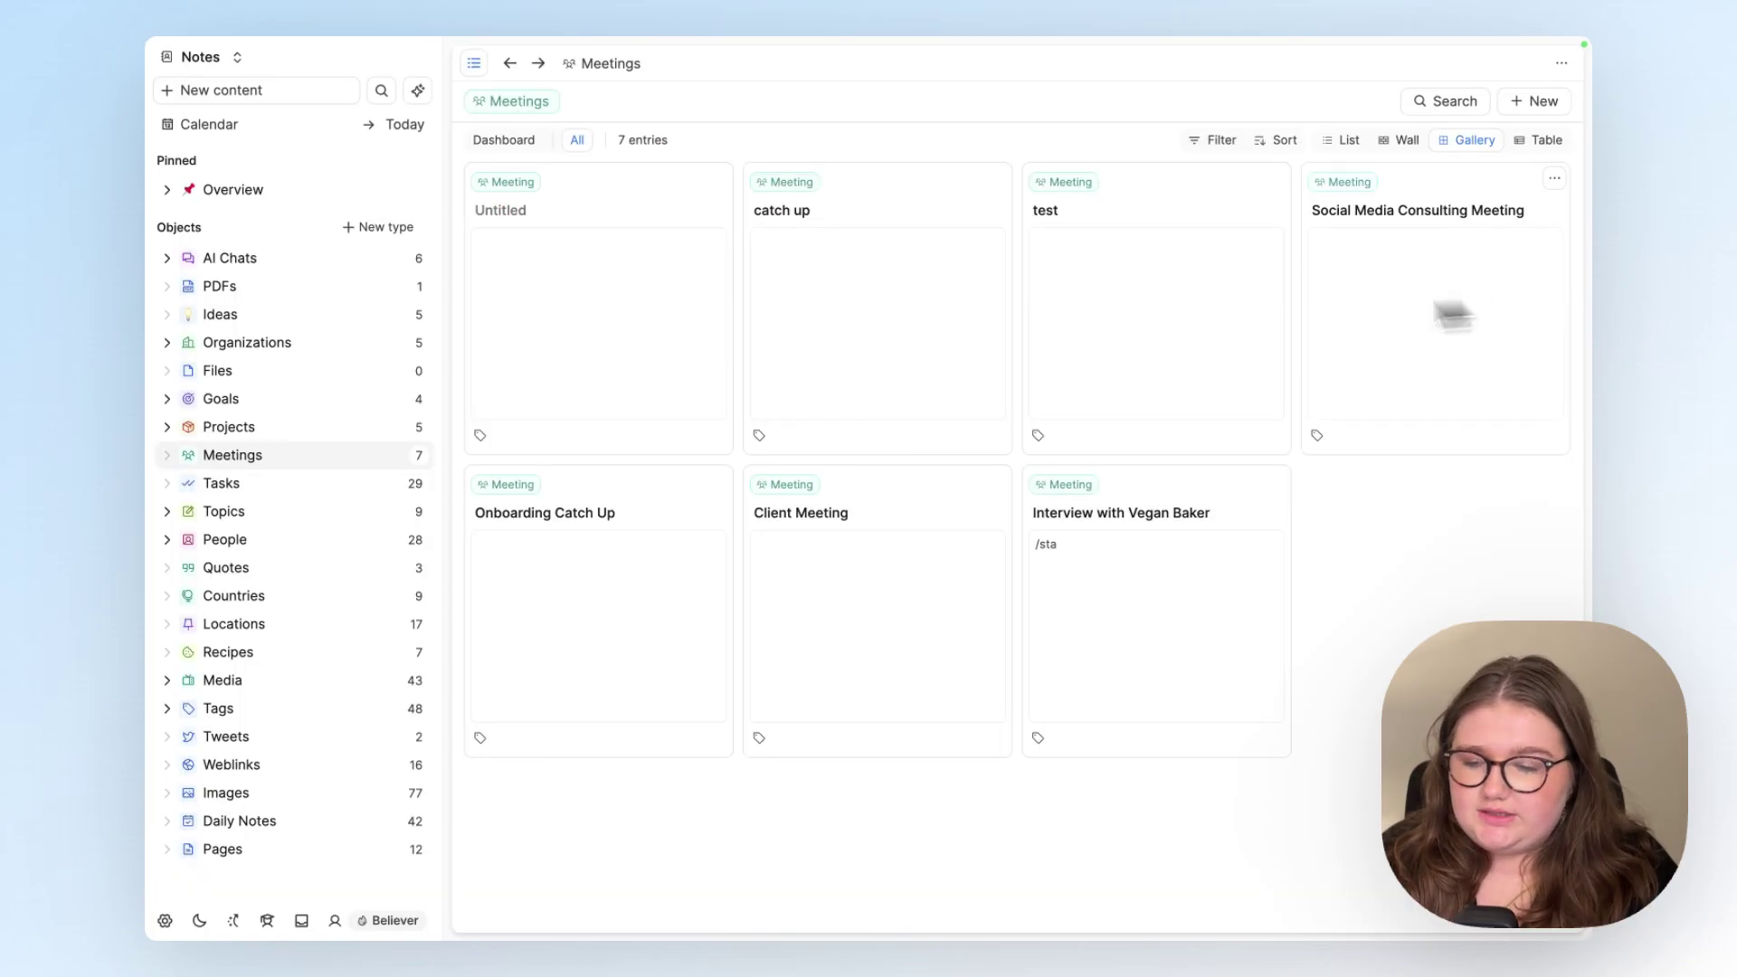
# Go to the overview of all Projects, add a new untitled project there, and close it.
pyautogui.click(308, 430)
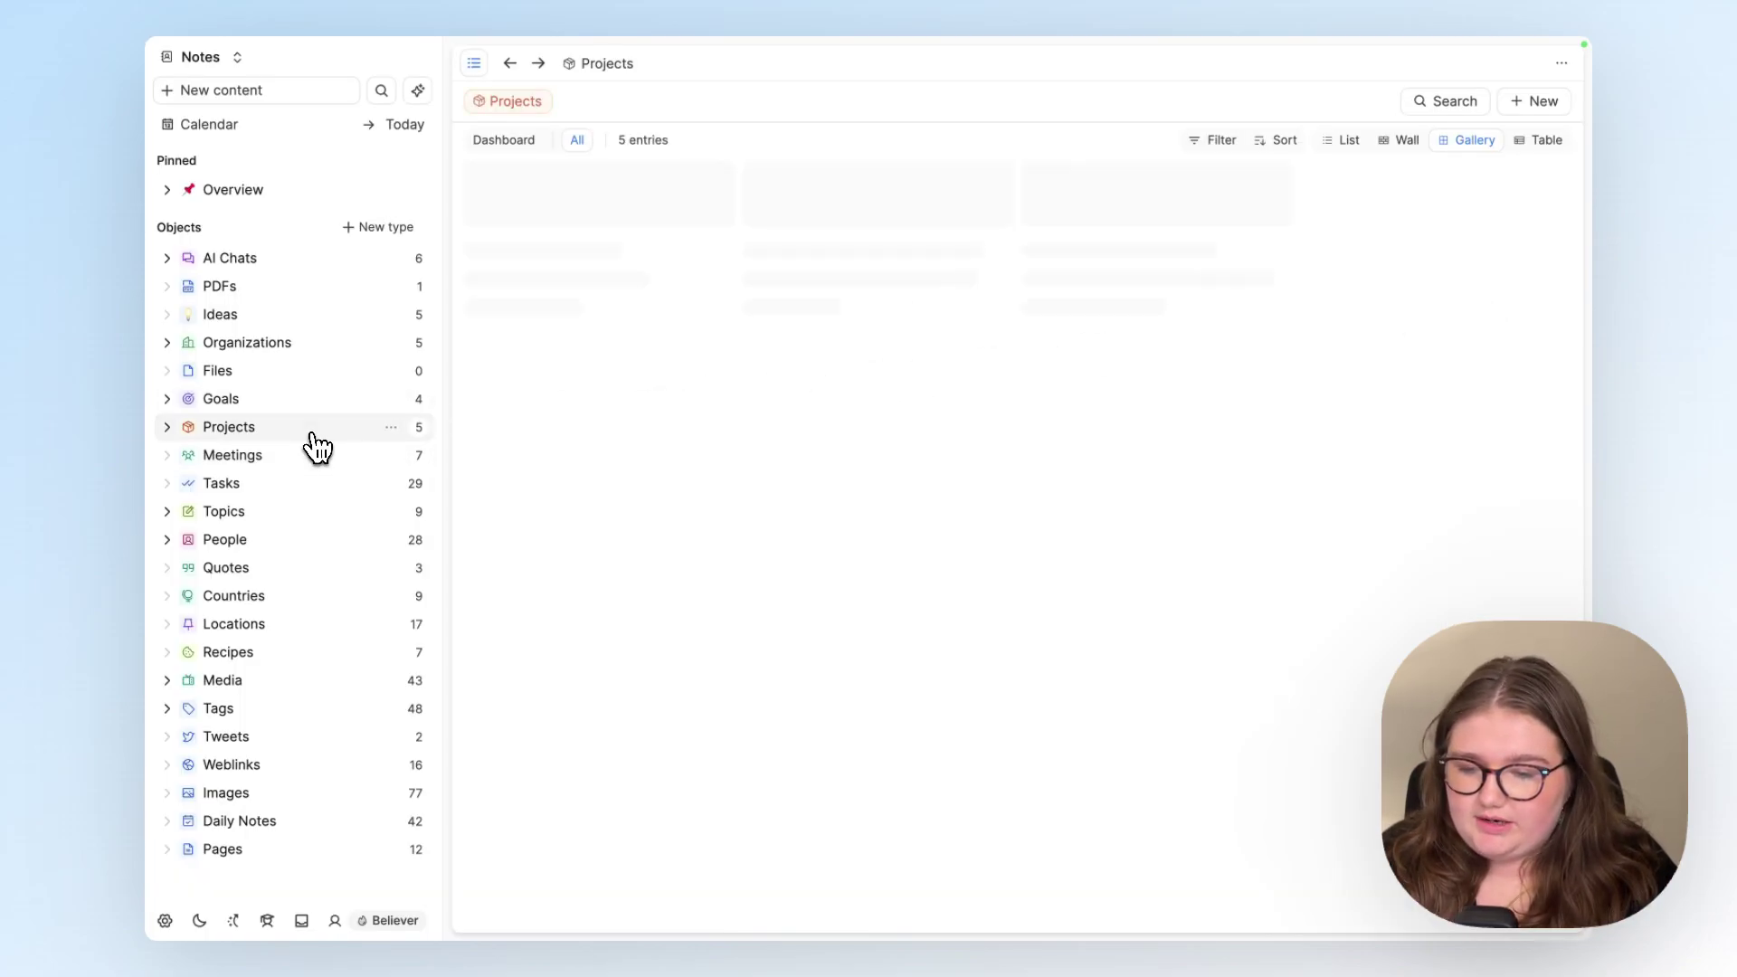
pyautogui.click(1545, 112)
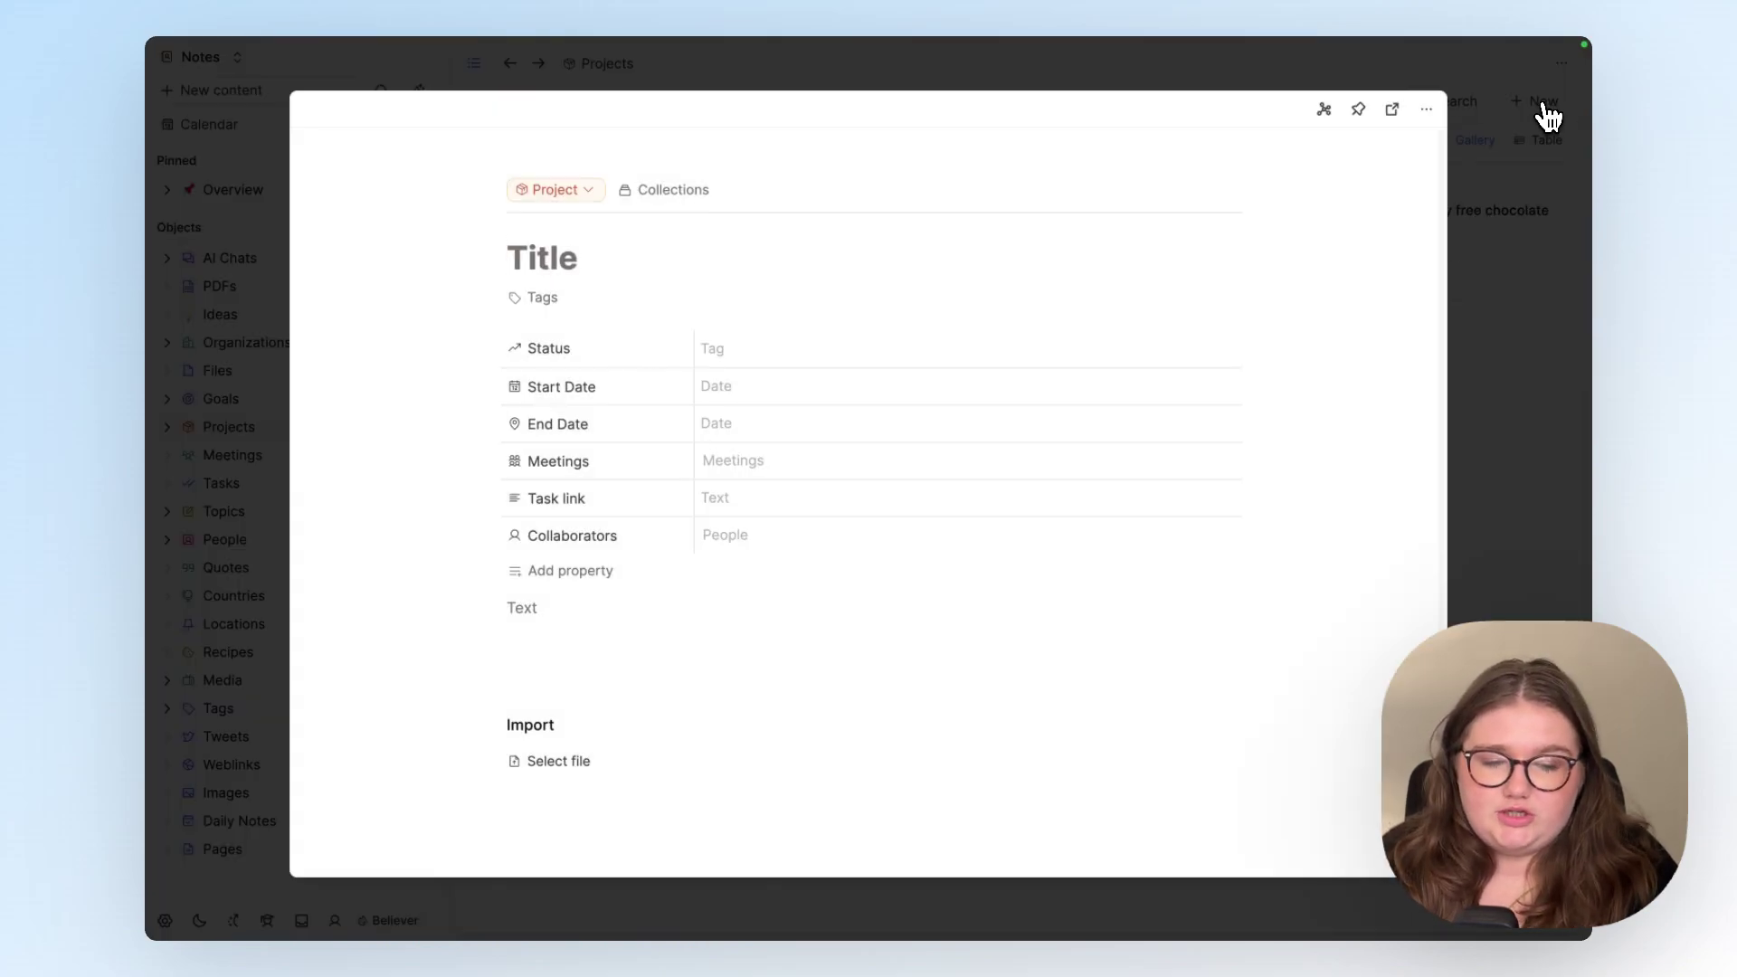
pyautogui.click(1496, 279)
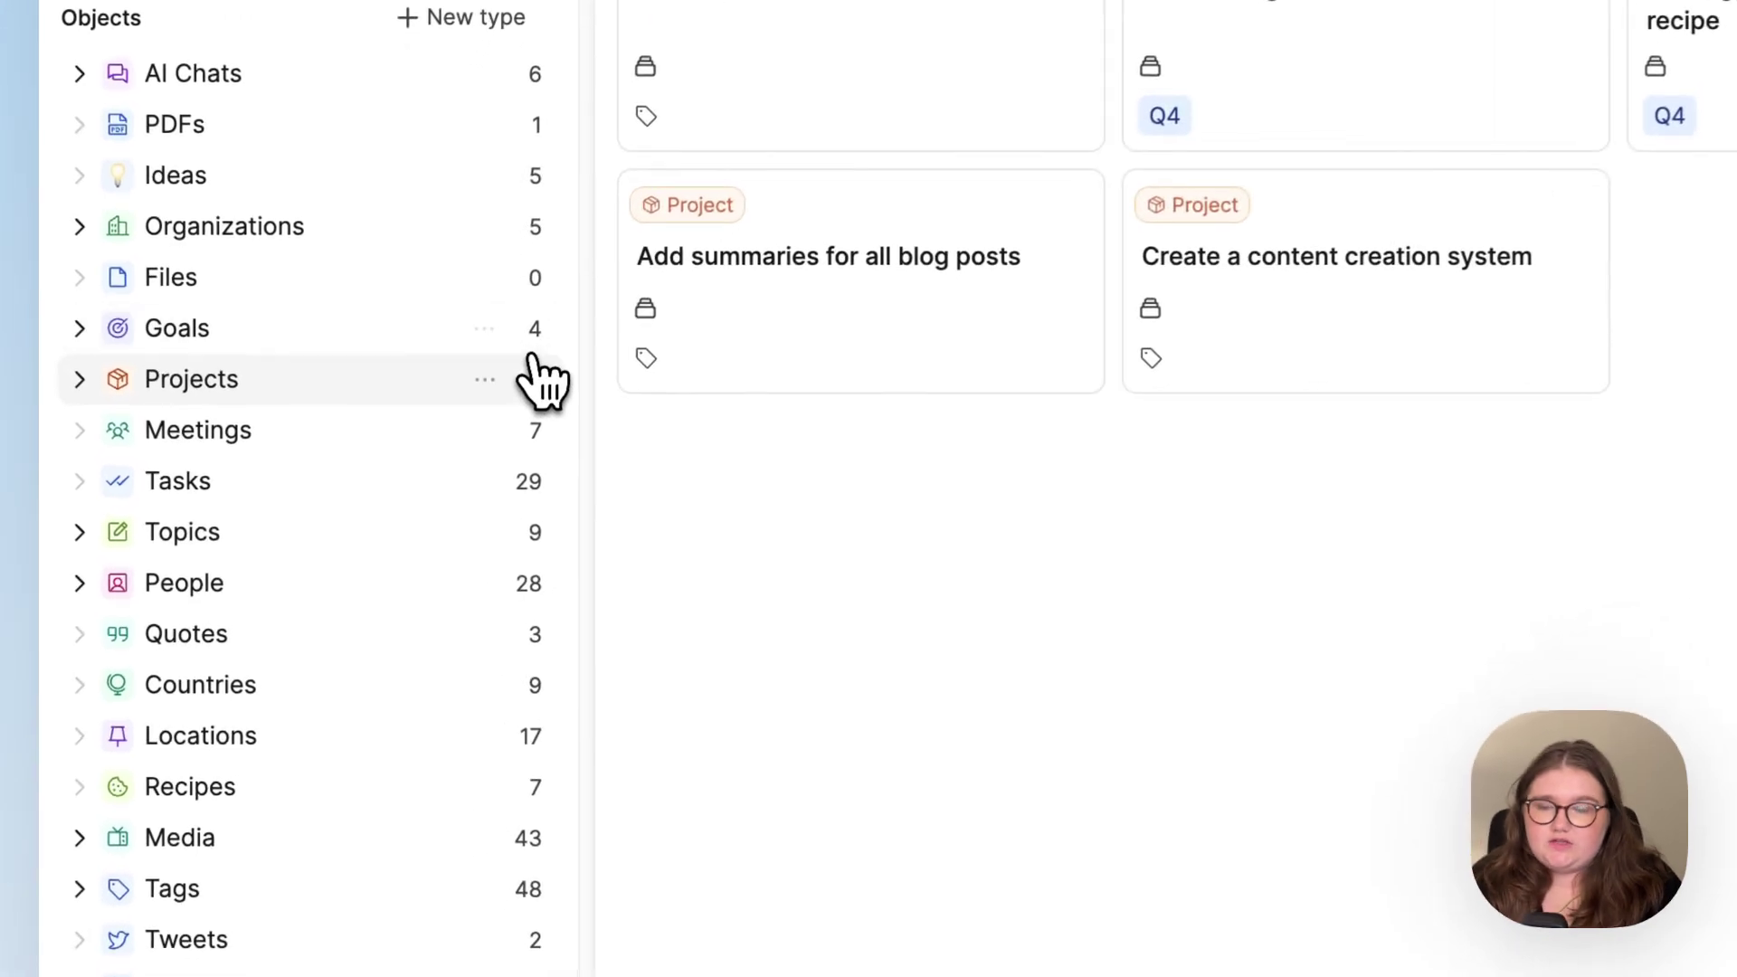
# Create another untitled project from the options of the Projects object type.
pyautogui.click(486, 380)
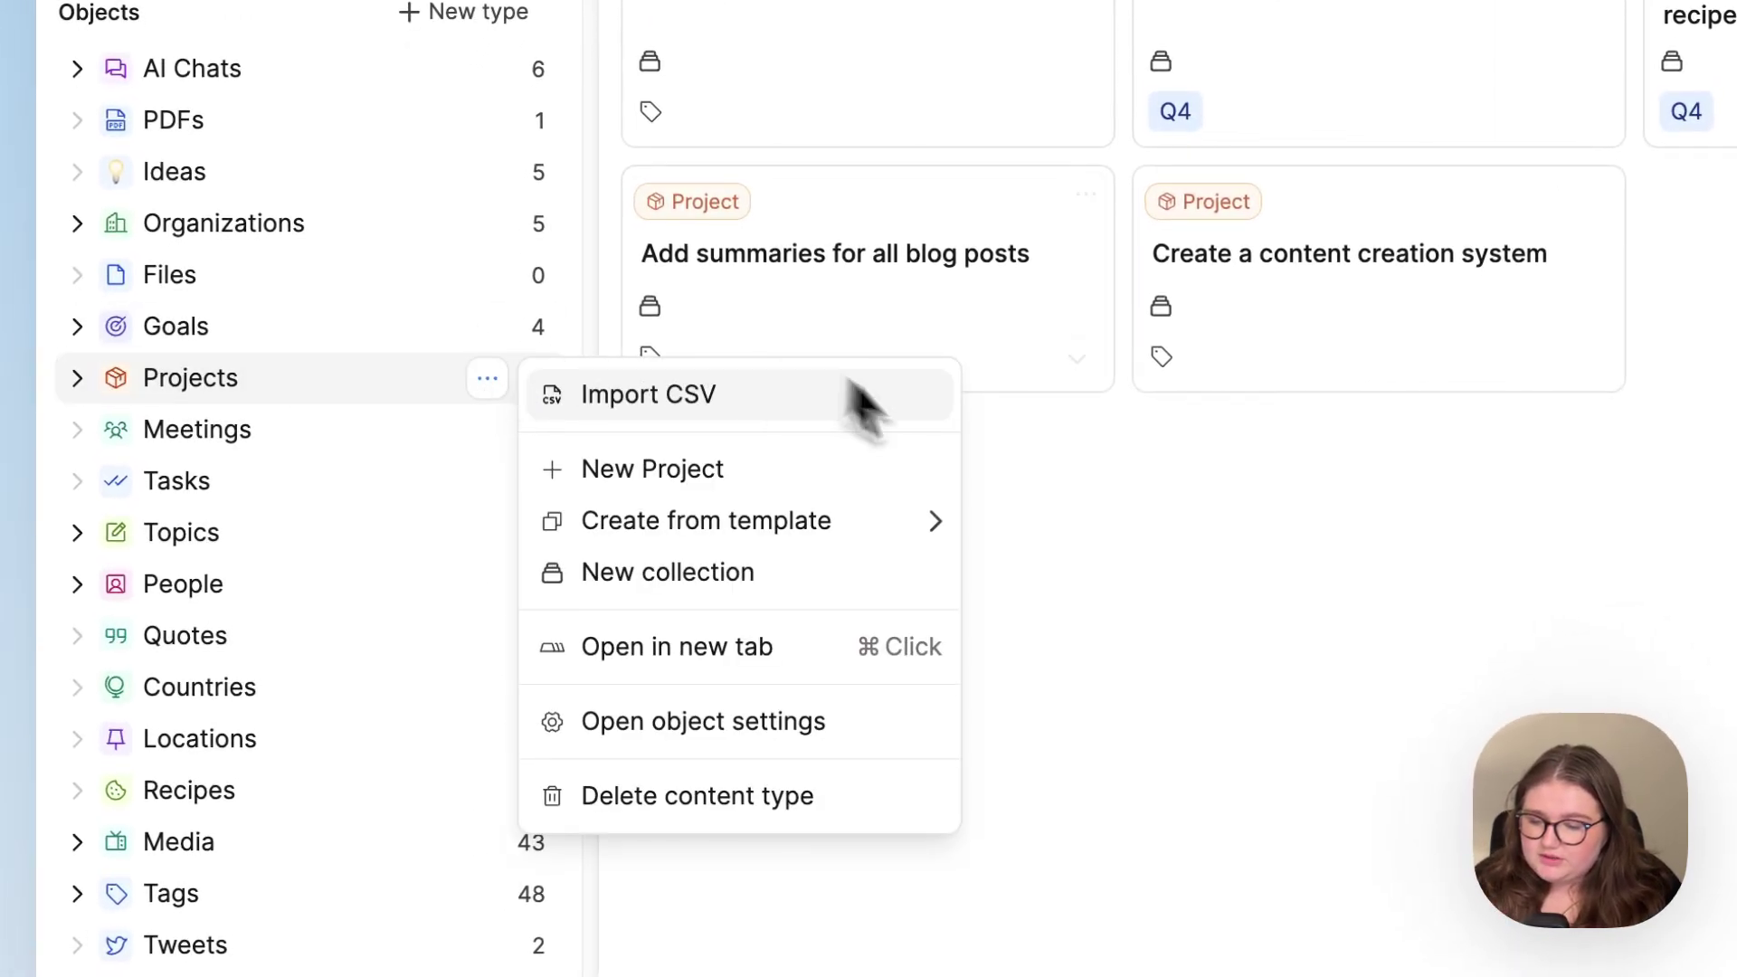
pyautogui.click(1060, 744)
pyautogui.click(487, 378)
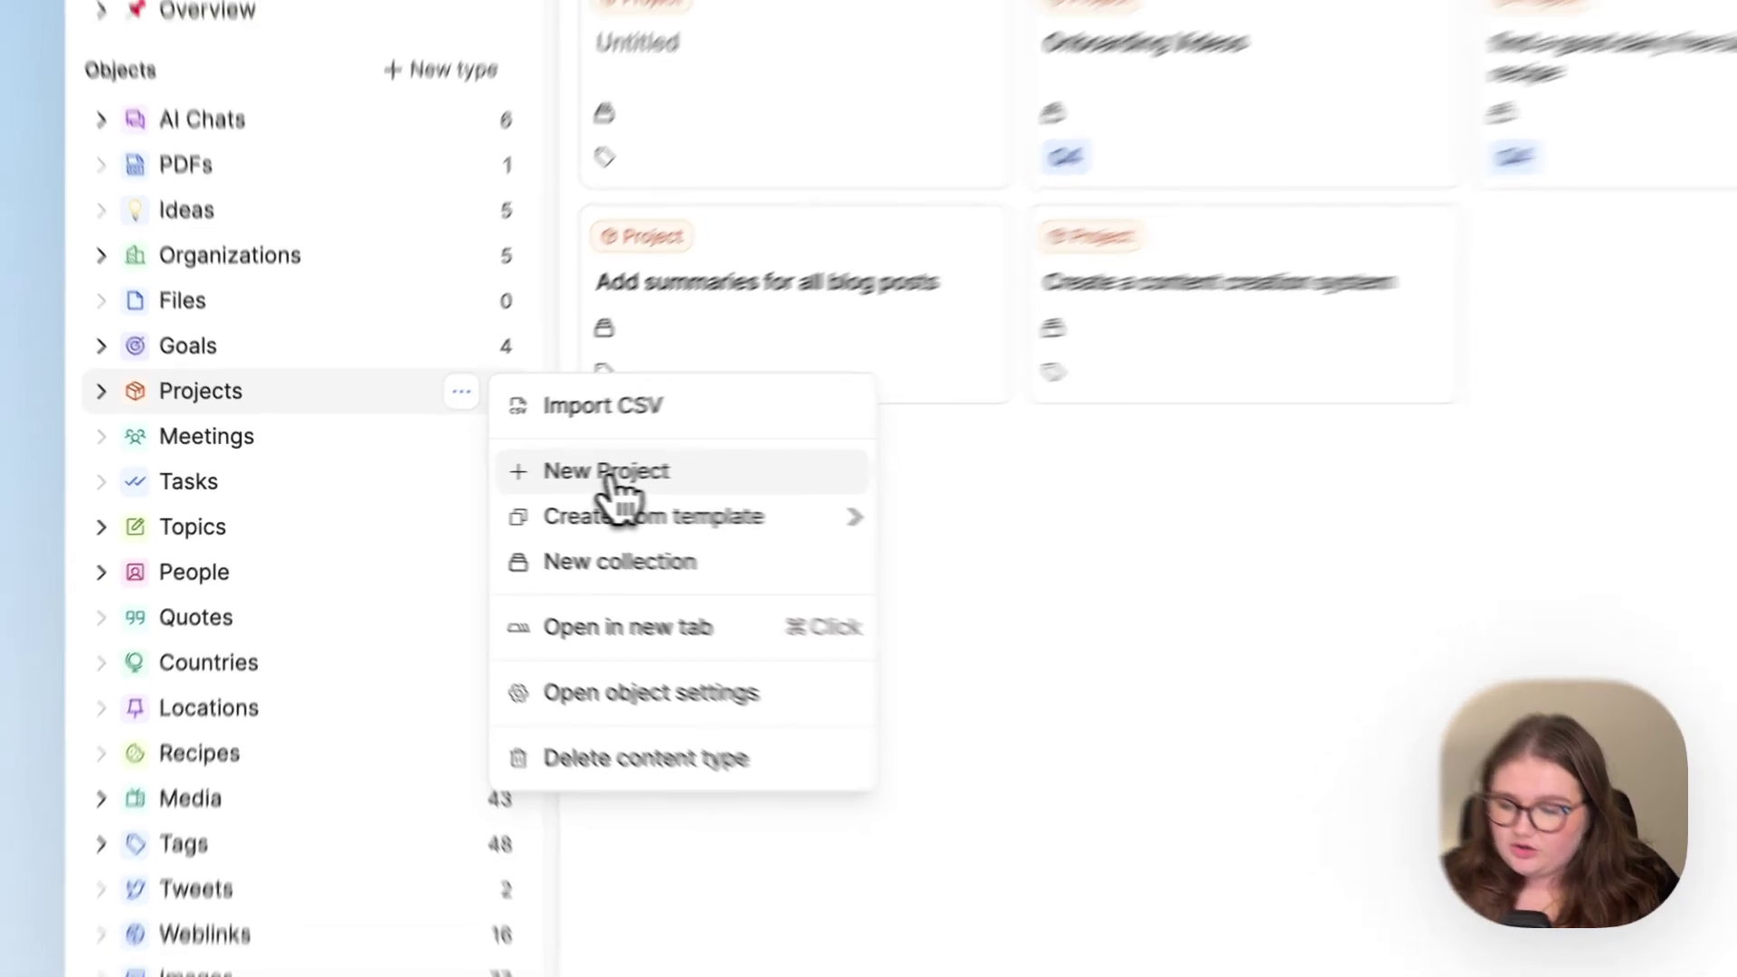
pyautogui.click(609, 475)
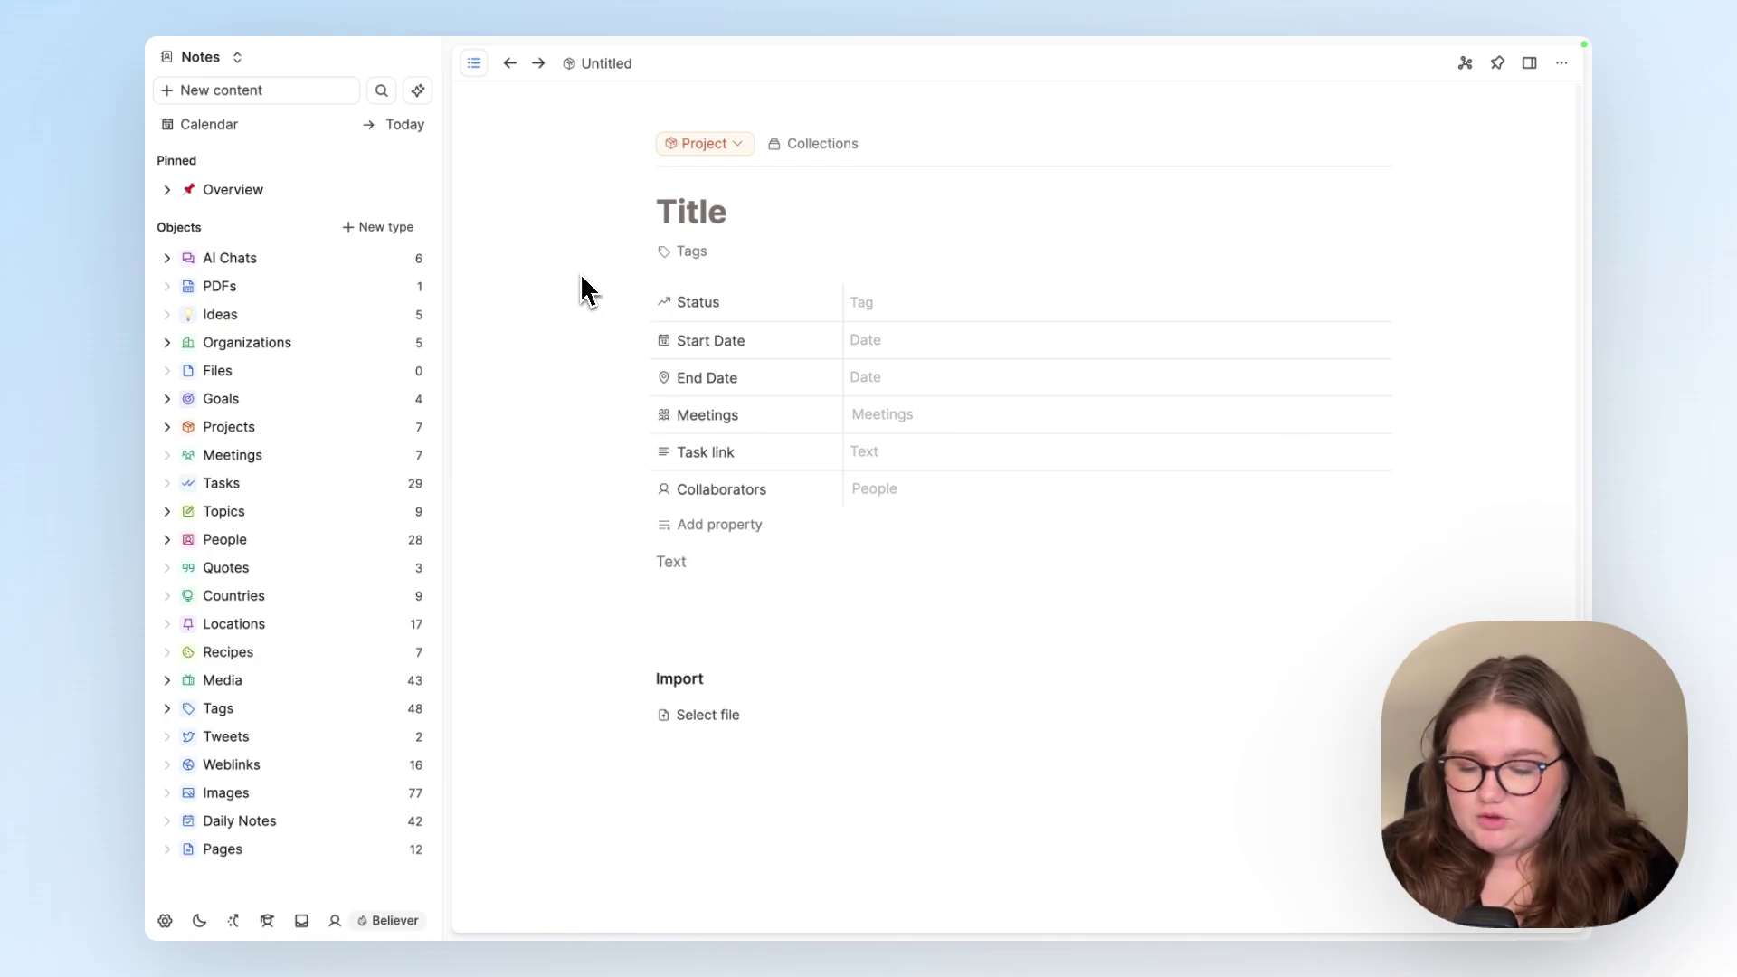
pyautogui.press('super+n')
pyautogui.press('Escape')
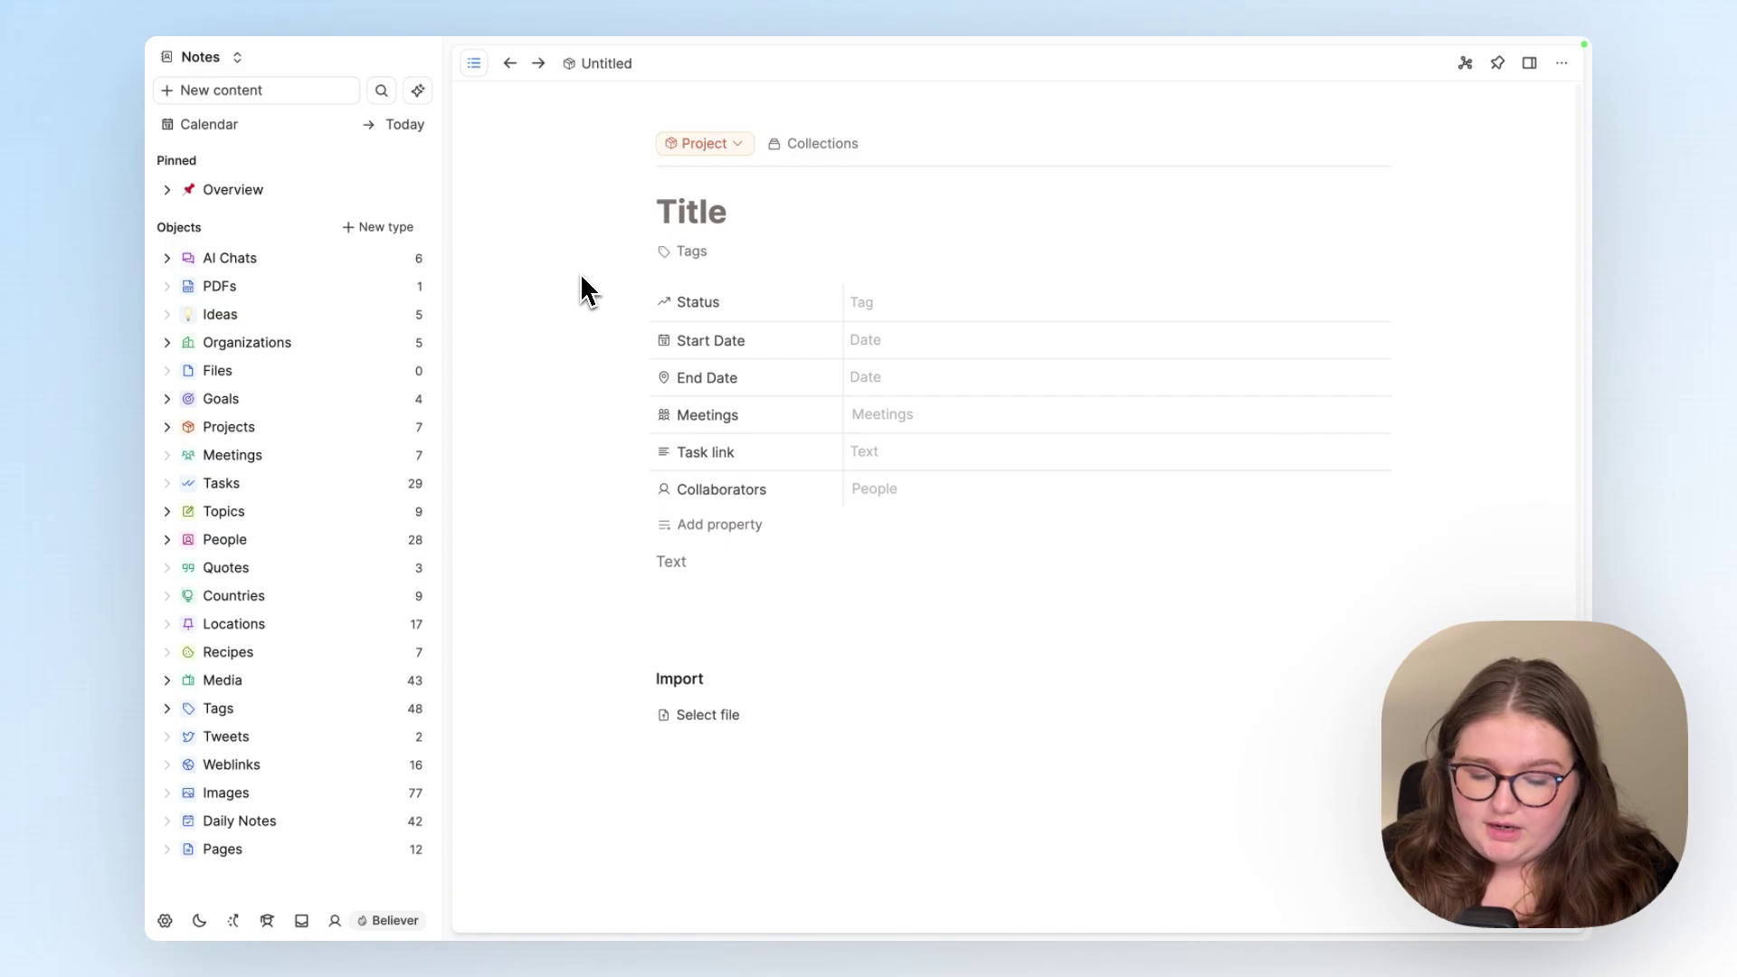
pyautogui.press('super+k')
pyautogui.press('Escape')
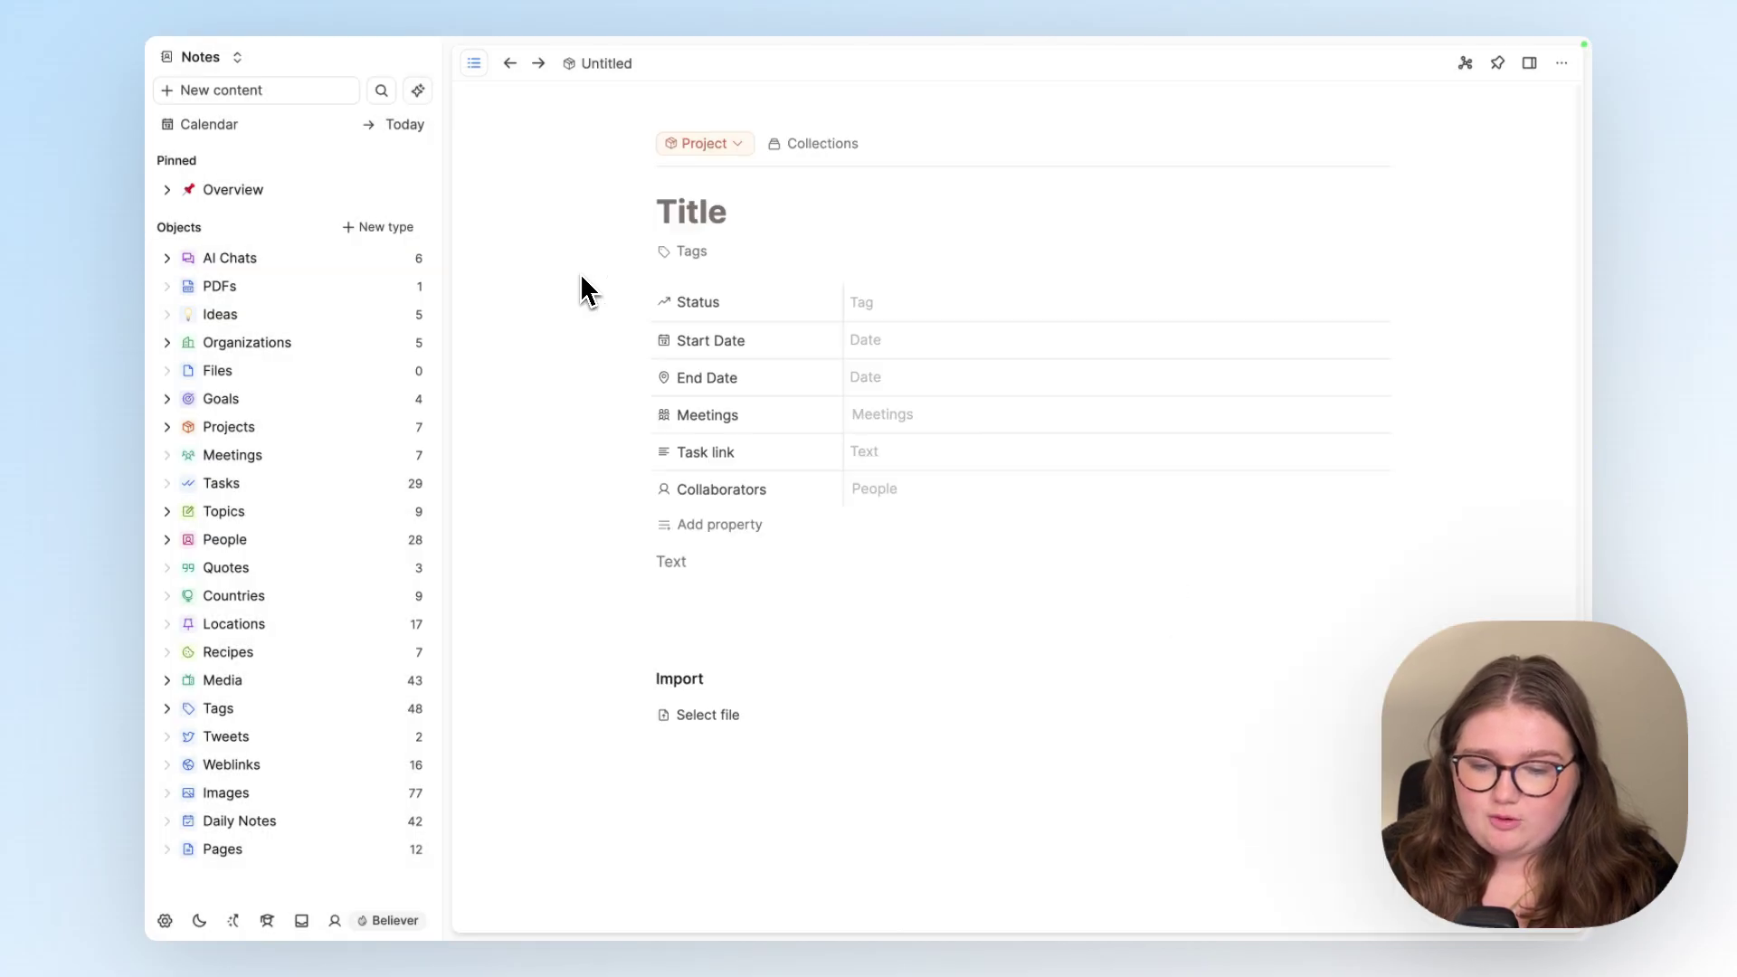
pyautogui.press('super+k')
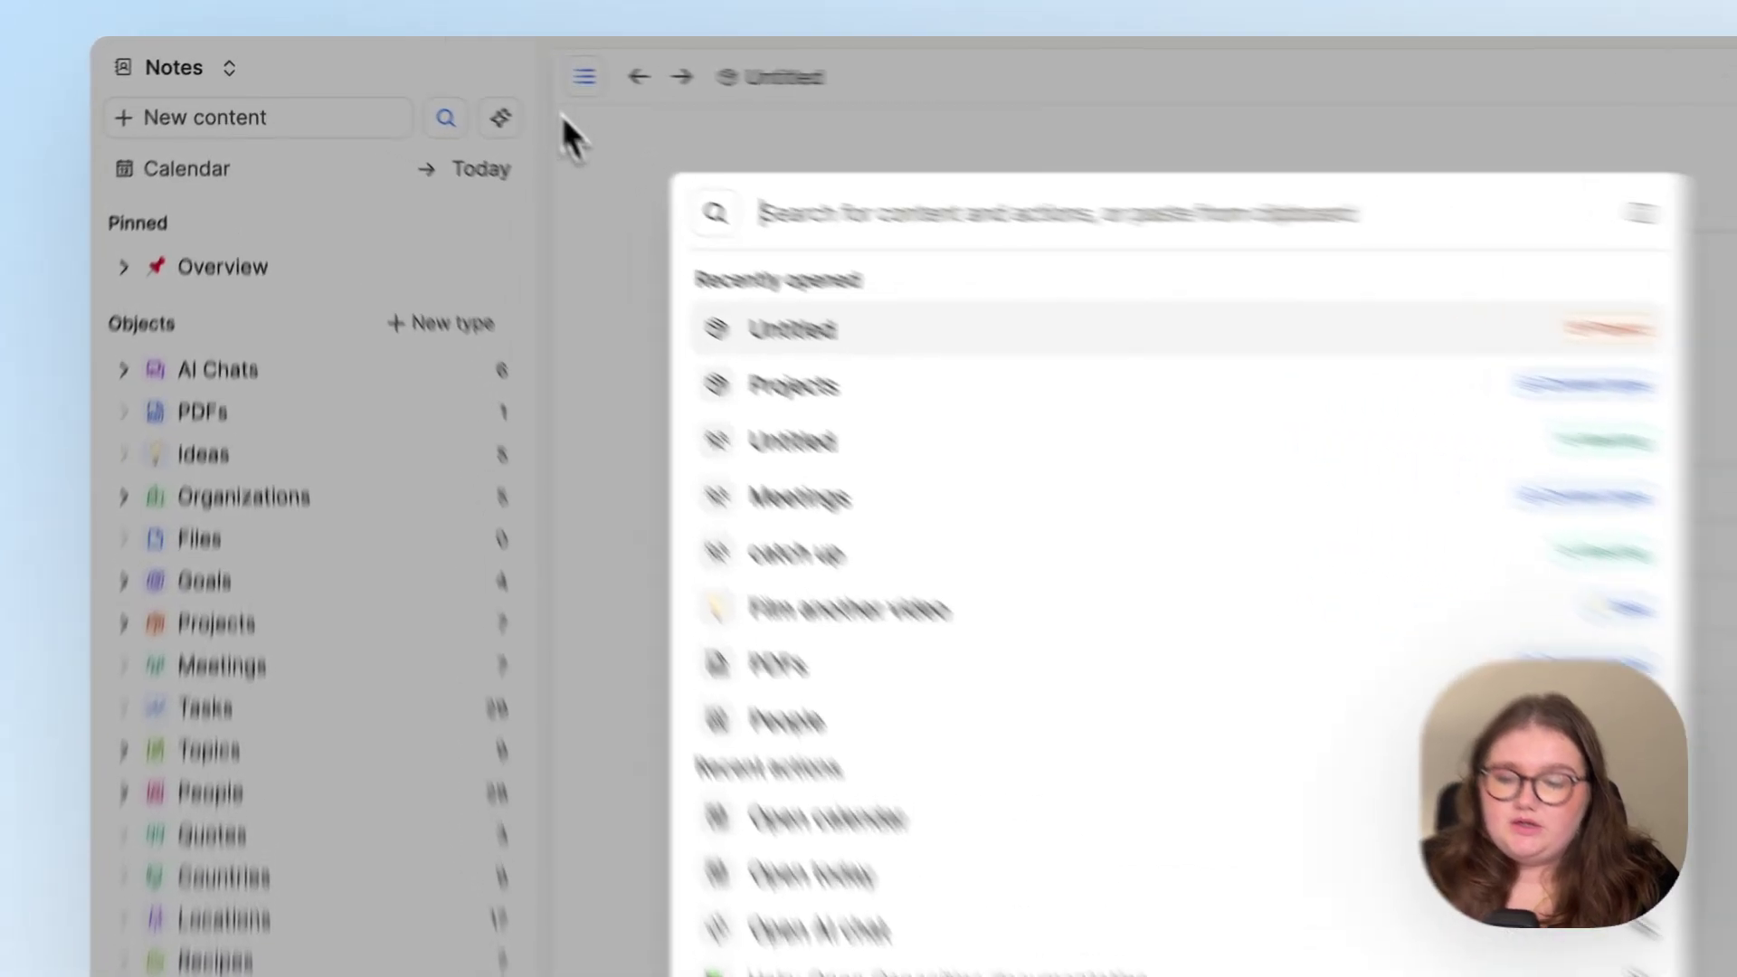
pyautogui.click(457, 91)
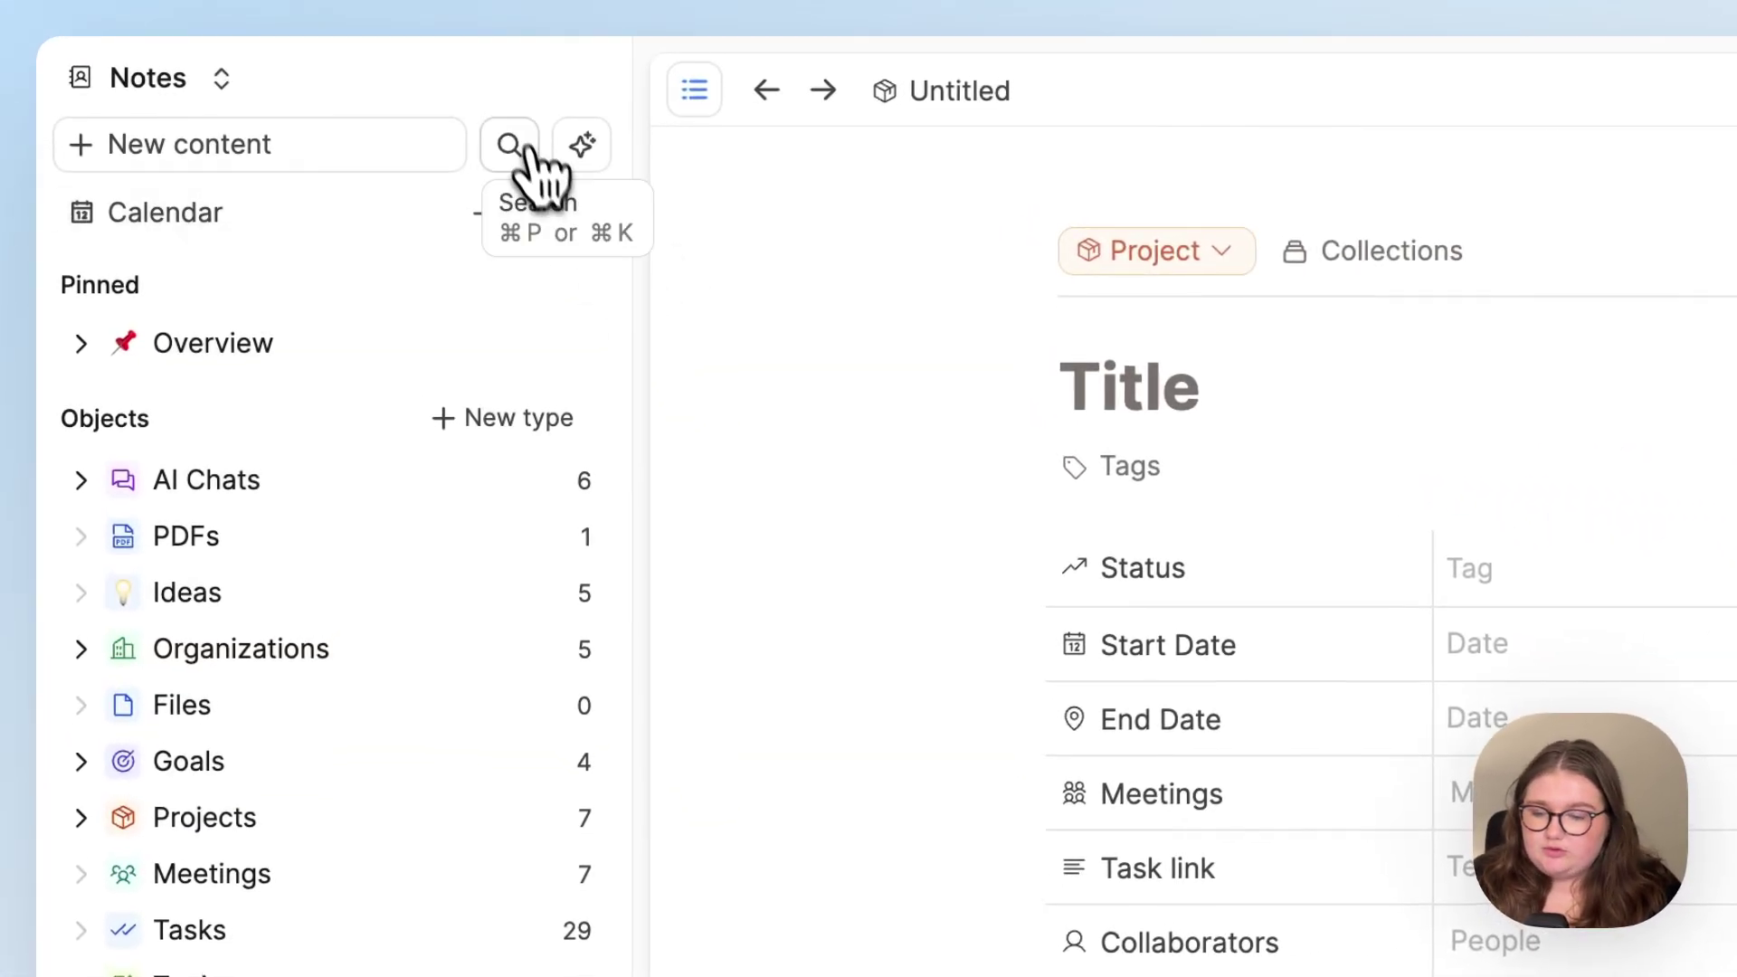
# Search for "location" and create a new Location object titled "San Francisco" from the search.
pyautogui.click(526, 149)
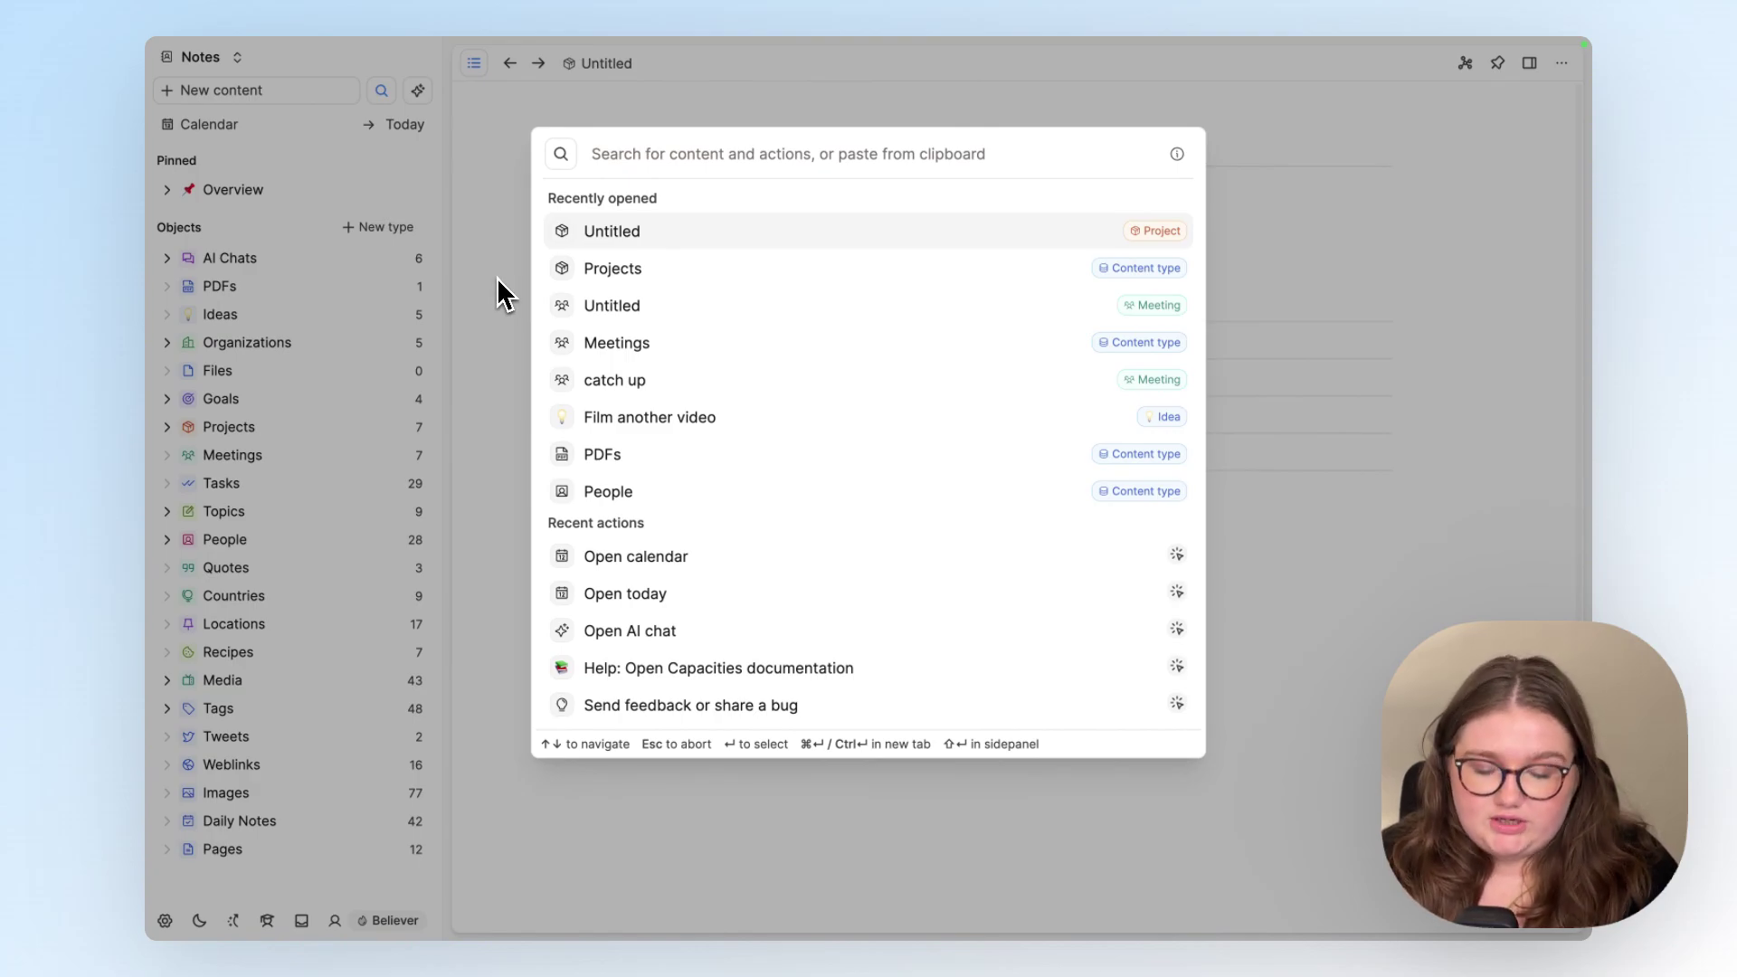
pyautogui.write('location')
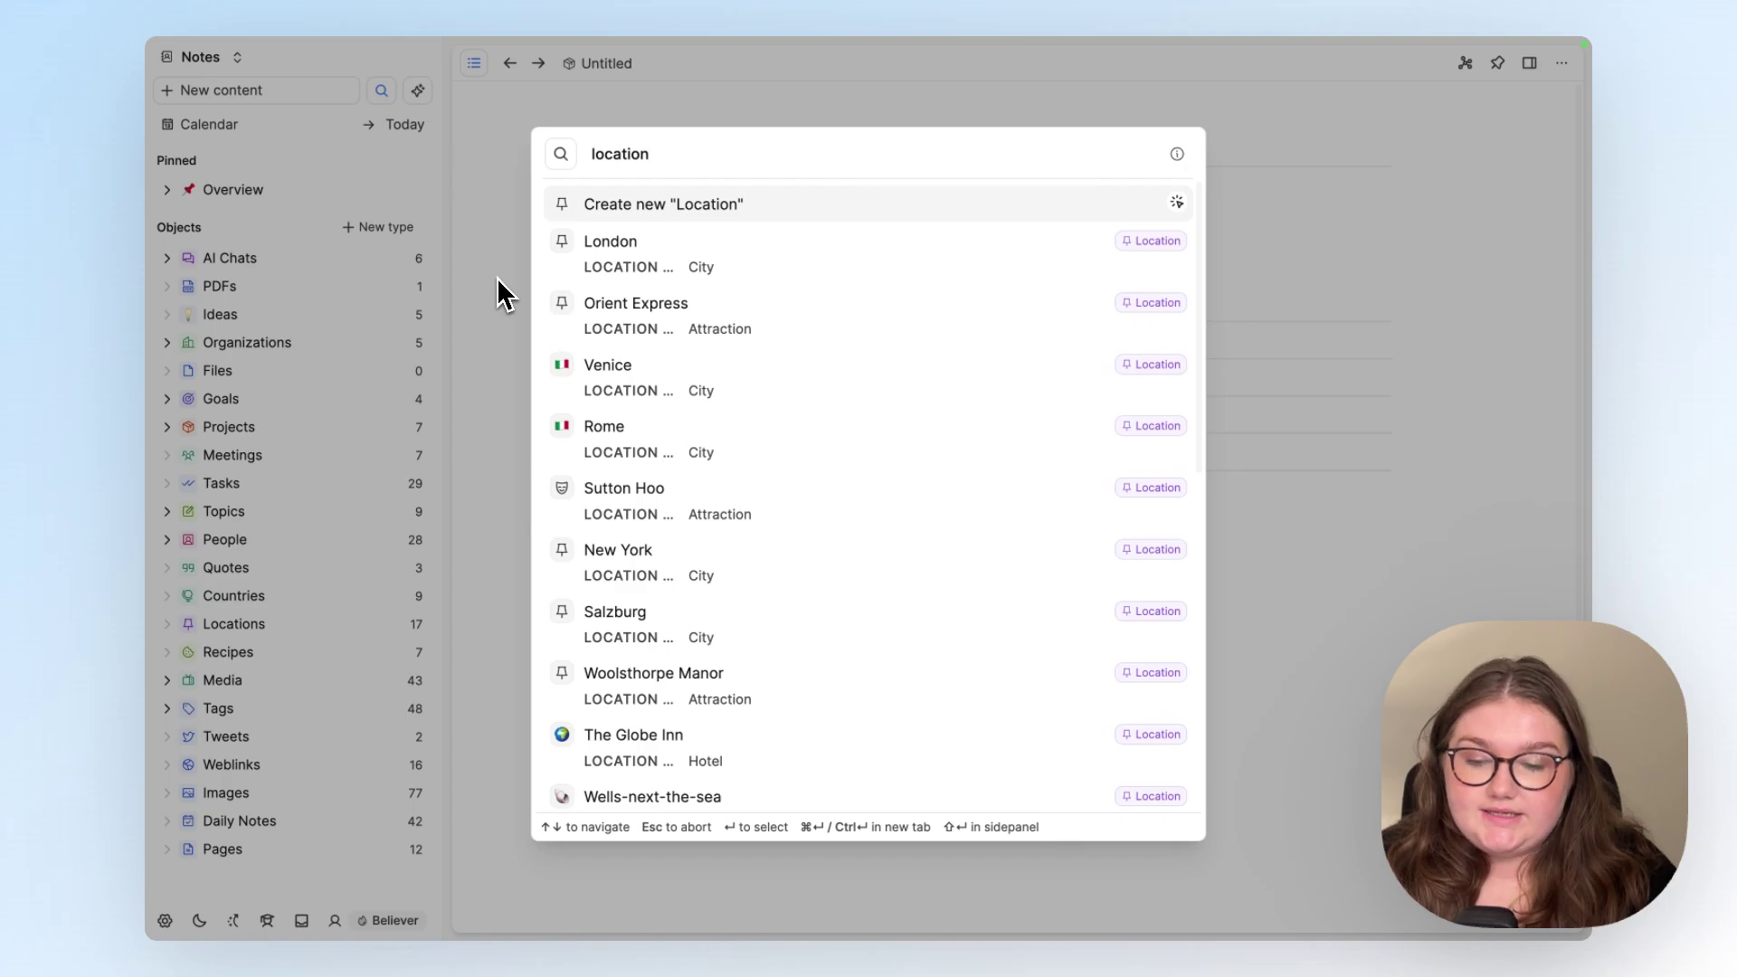
pyautogui.click(675, 209)
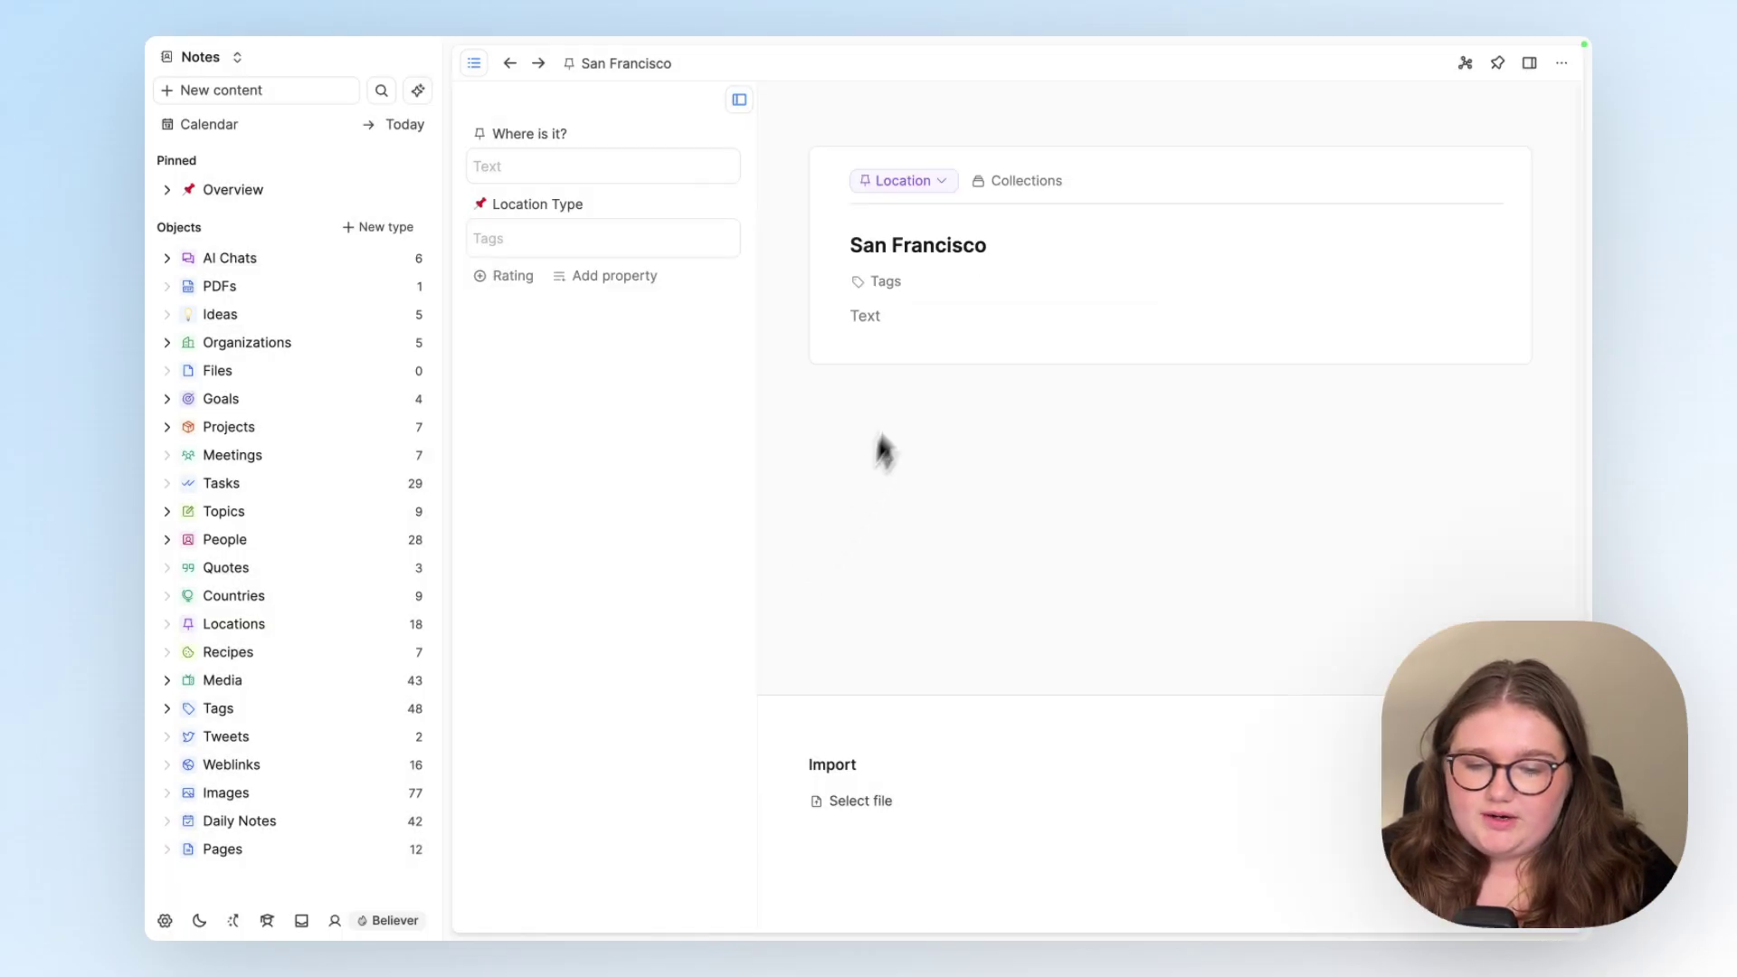
# Bring up the choices for creating blocks or objects in the San Francisco body text, using both / and +, and look through them.
pyautogui.click(889, 321)
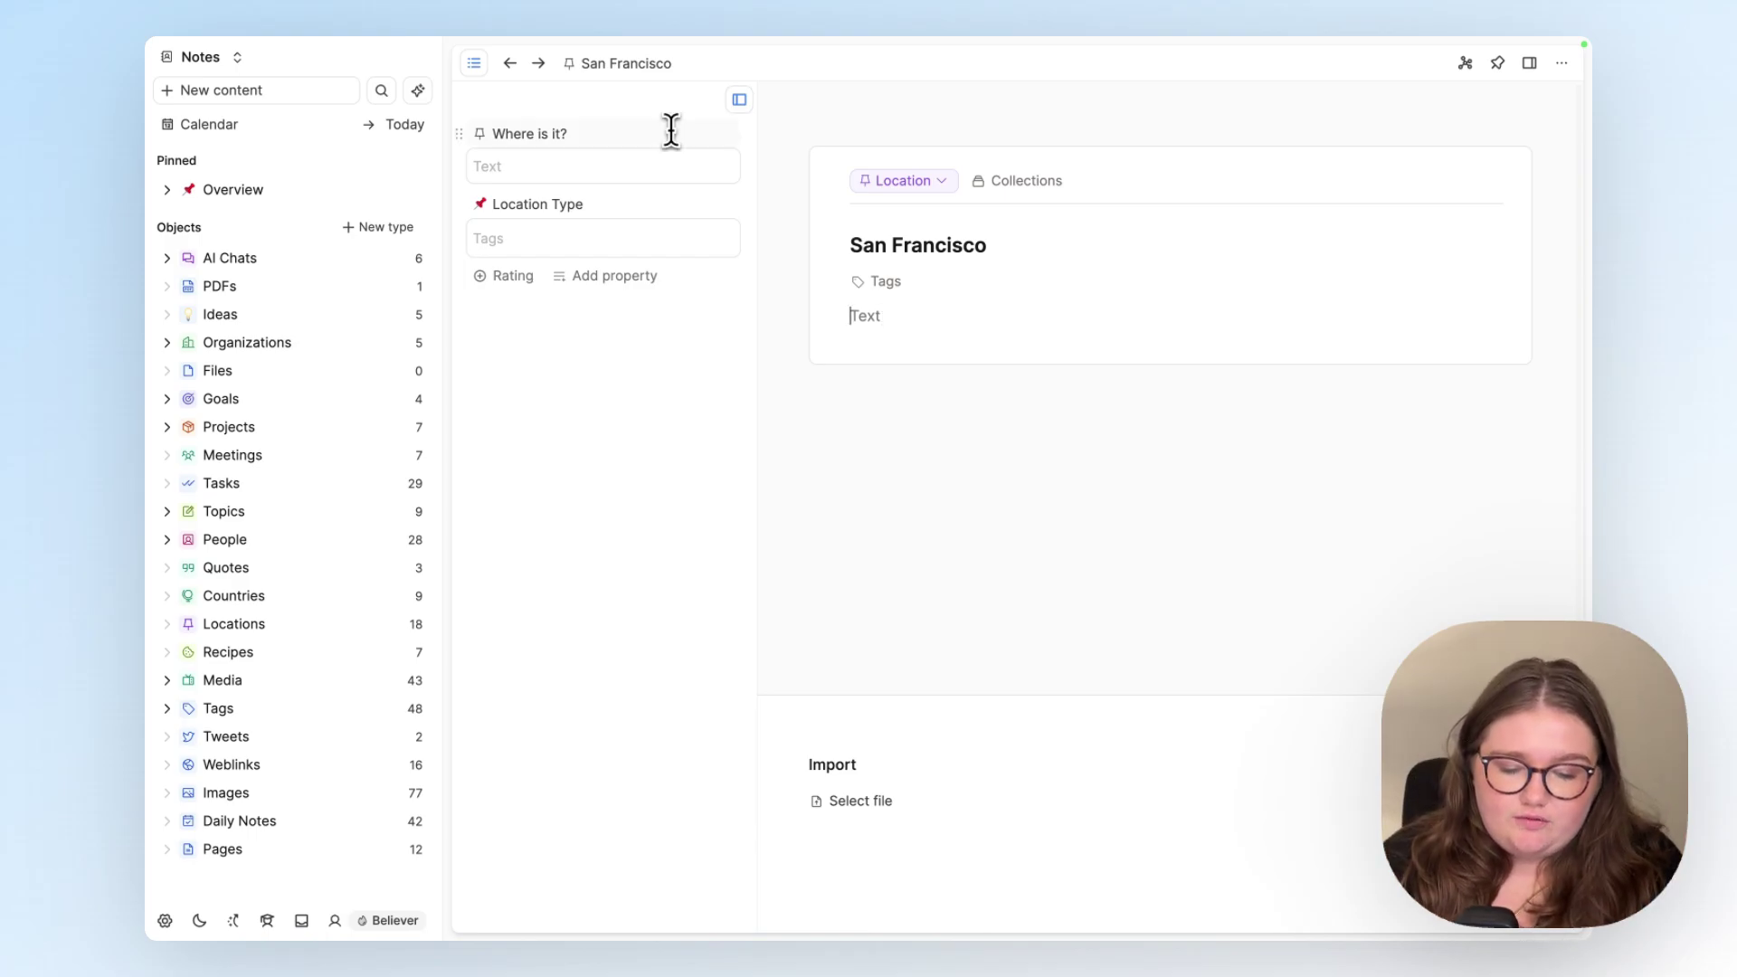
pyautogui.write('/')
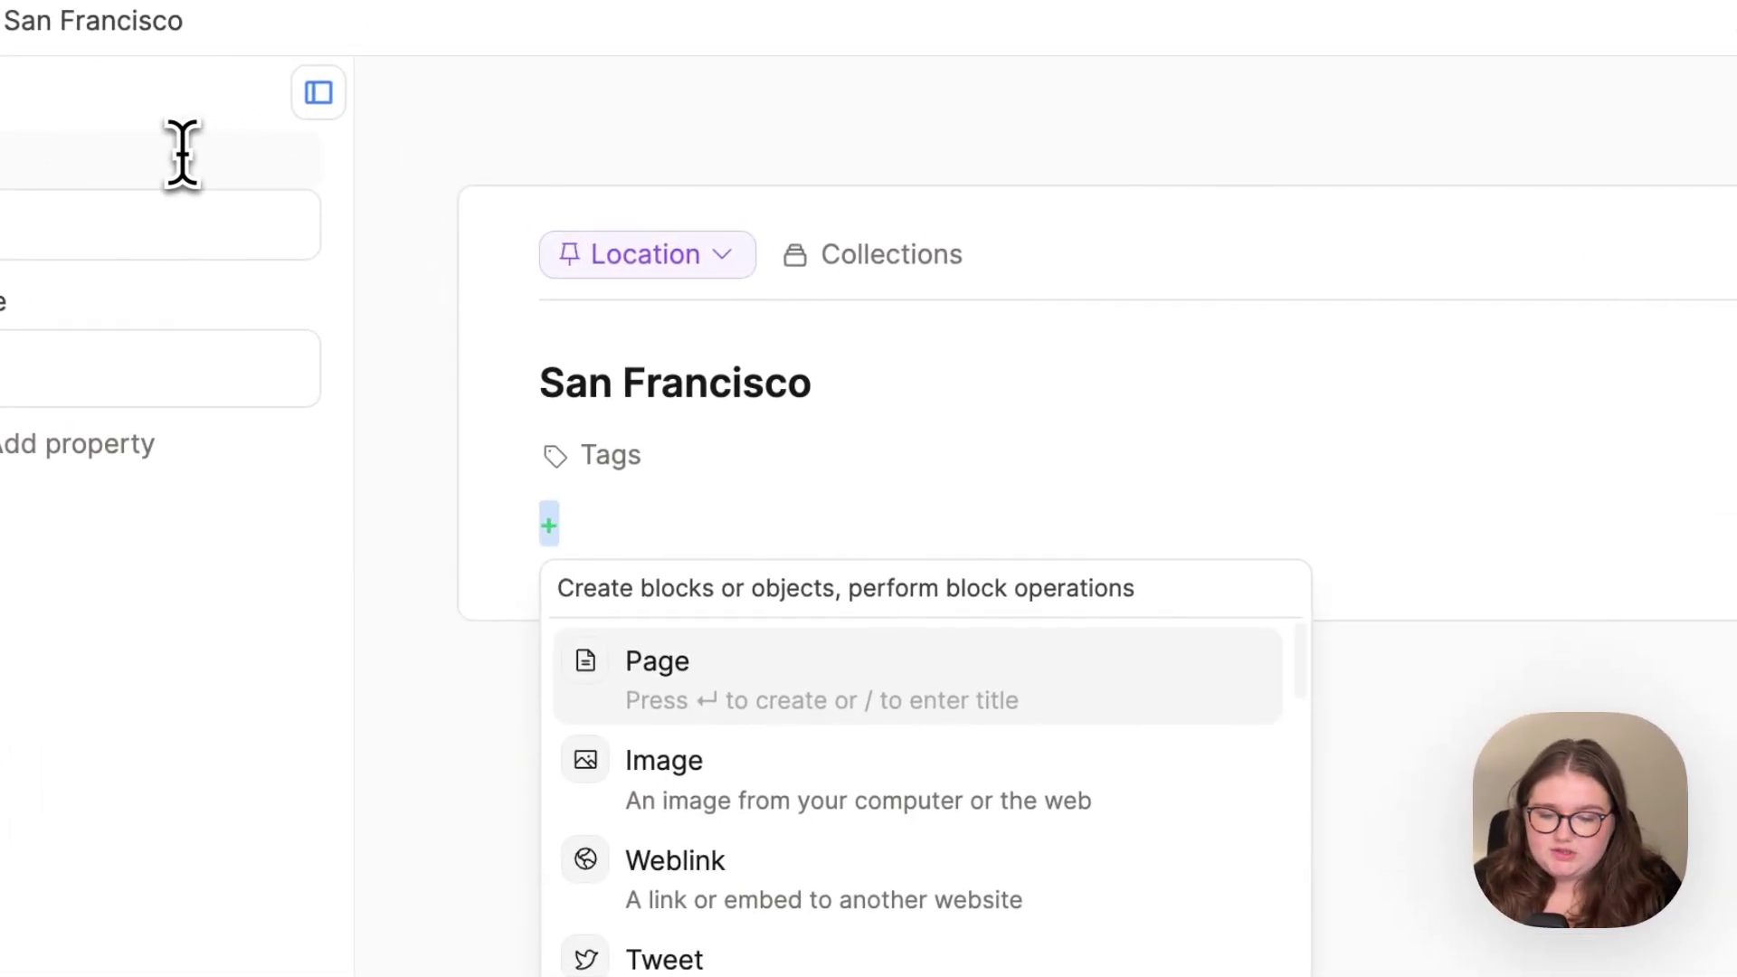
pyautogui.press('BackSpace')
pyautogui.write('/')
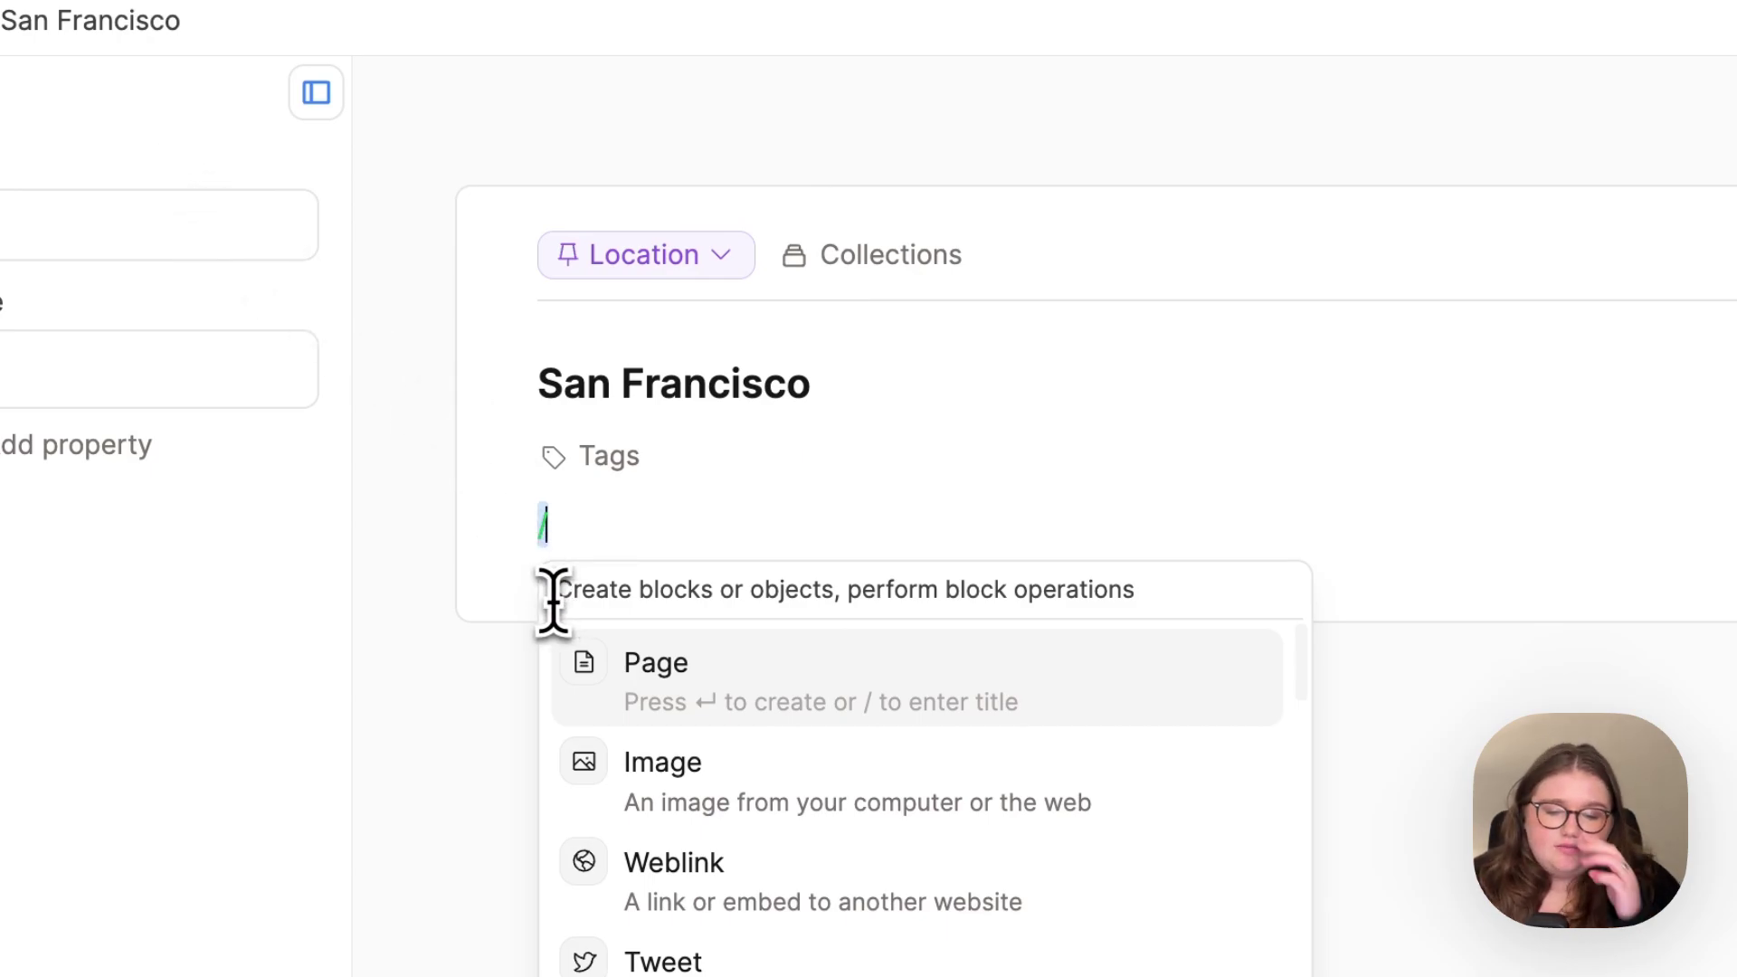
pyautogui.press('BackSpace')
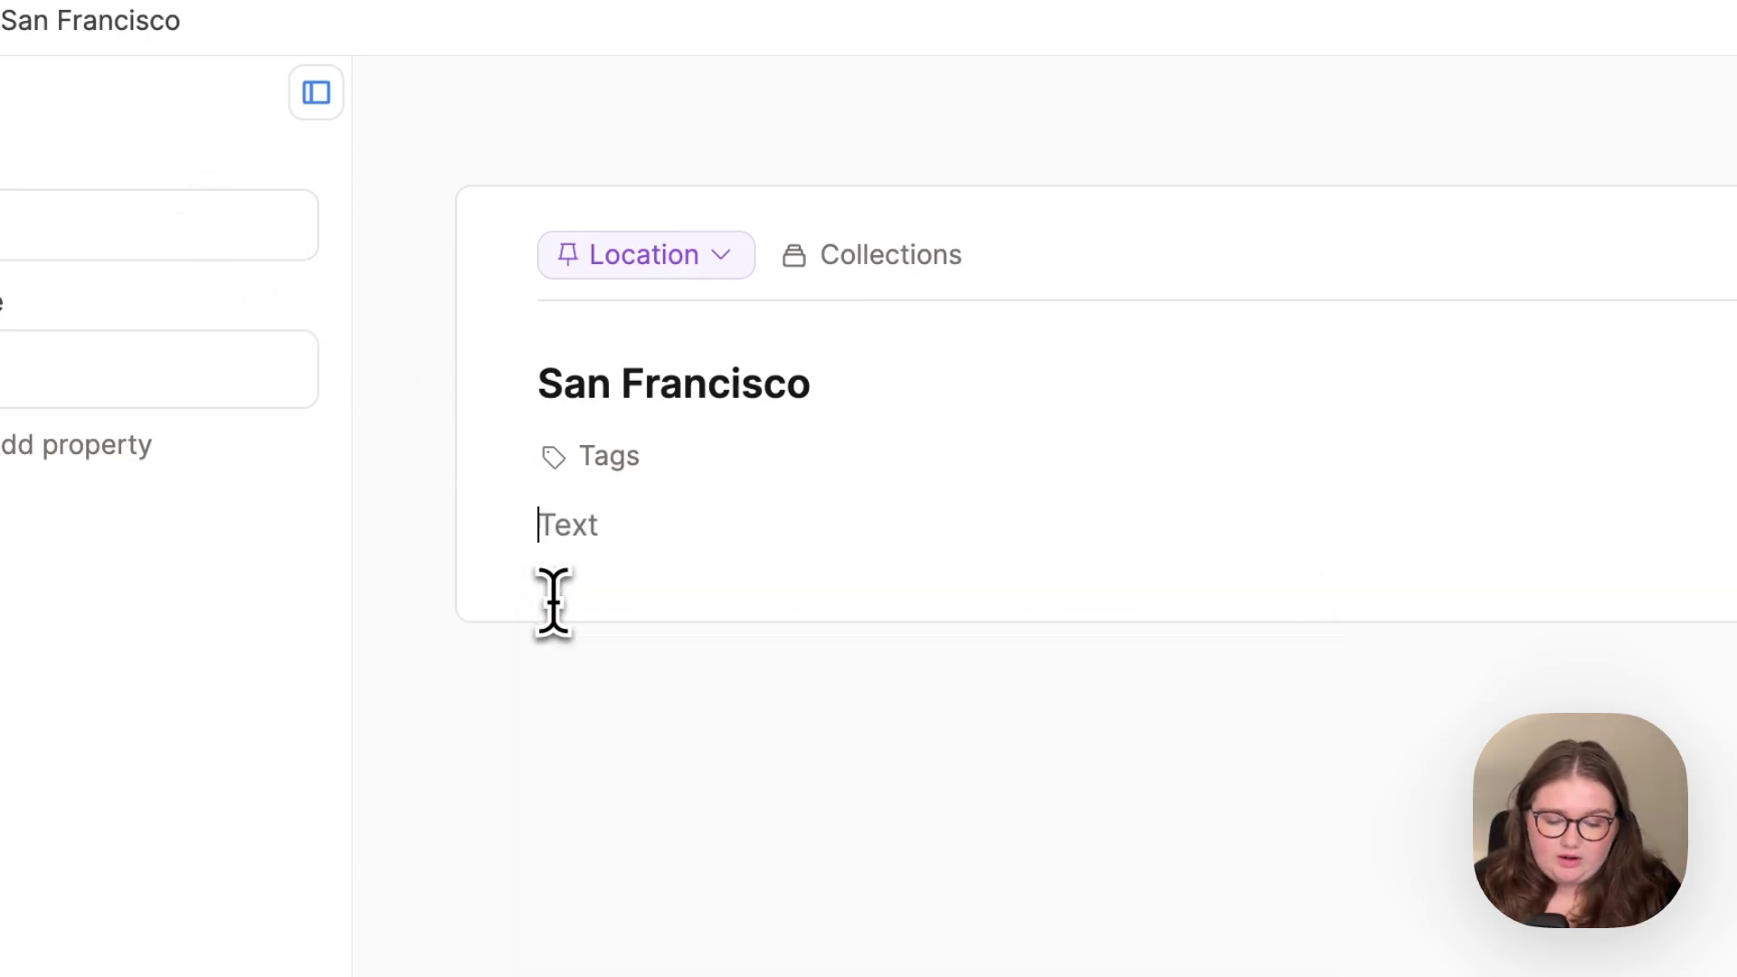
pyautogui.write('+')
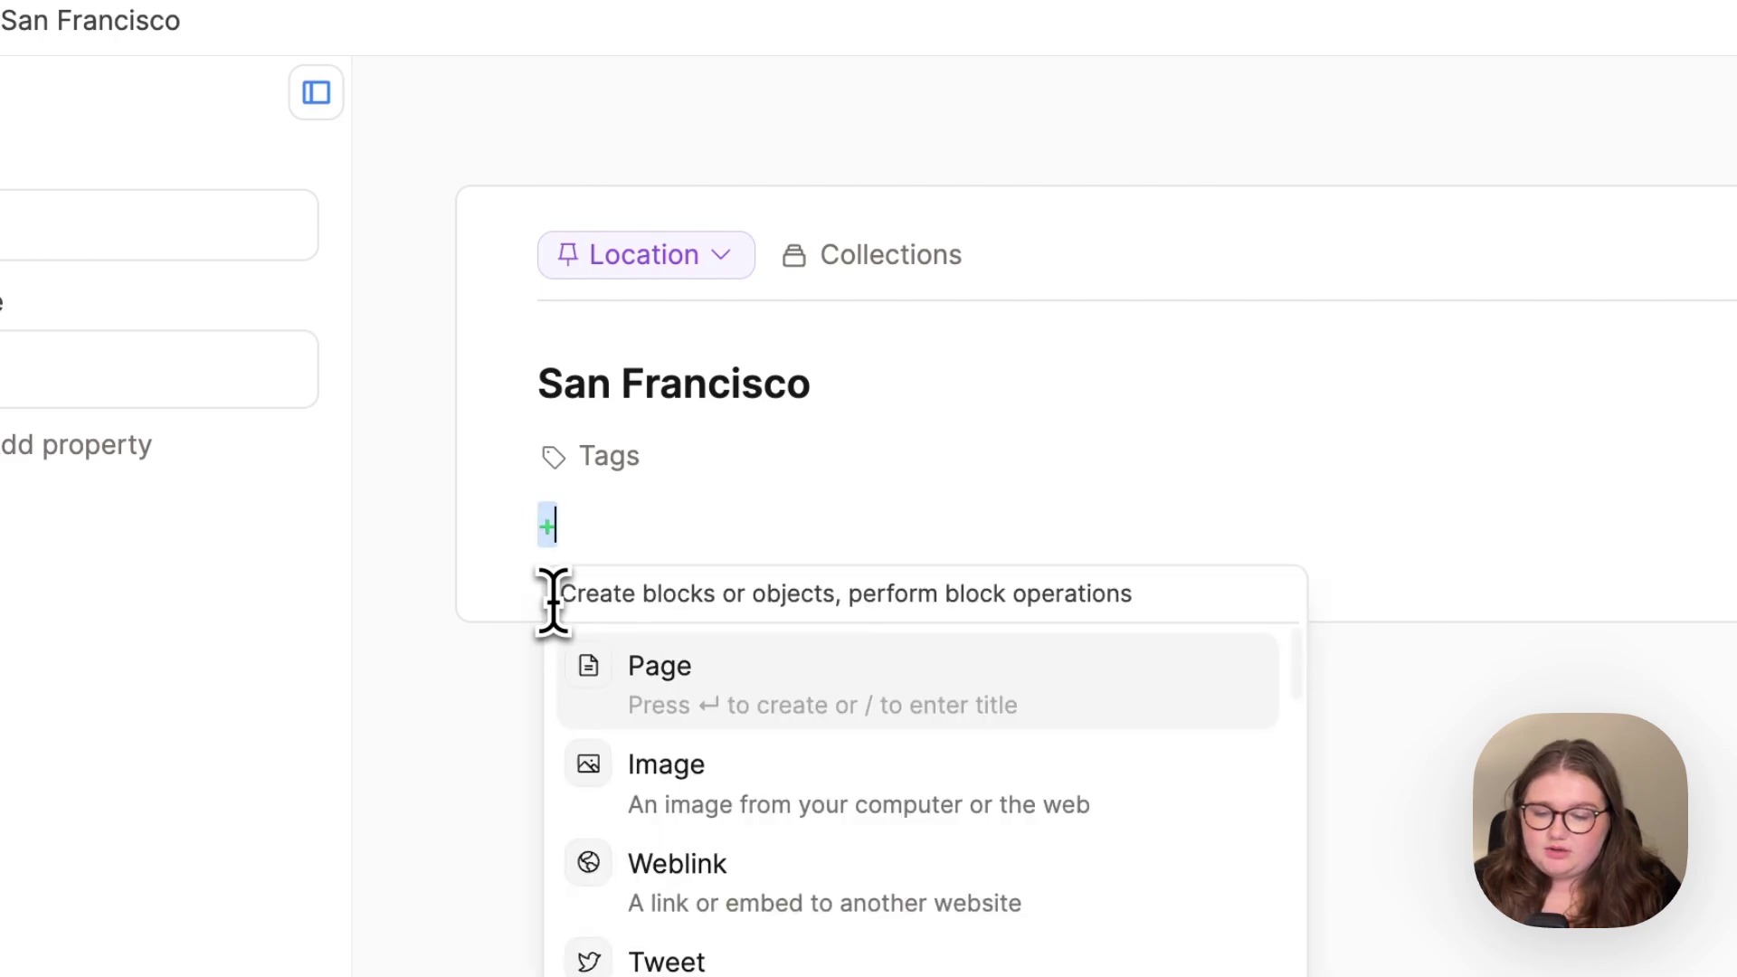
pyautogui.scroll(-4, 996, 757)
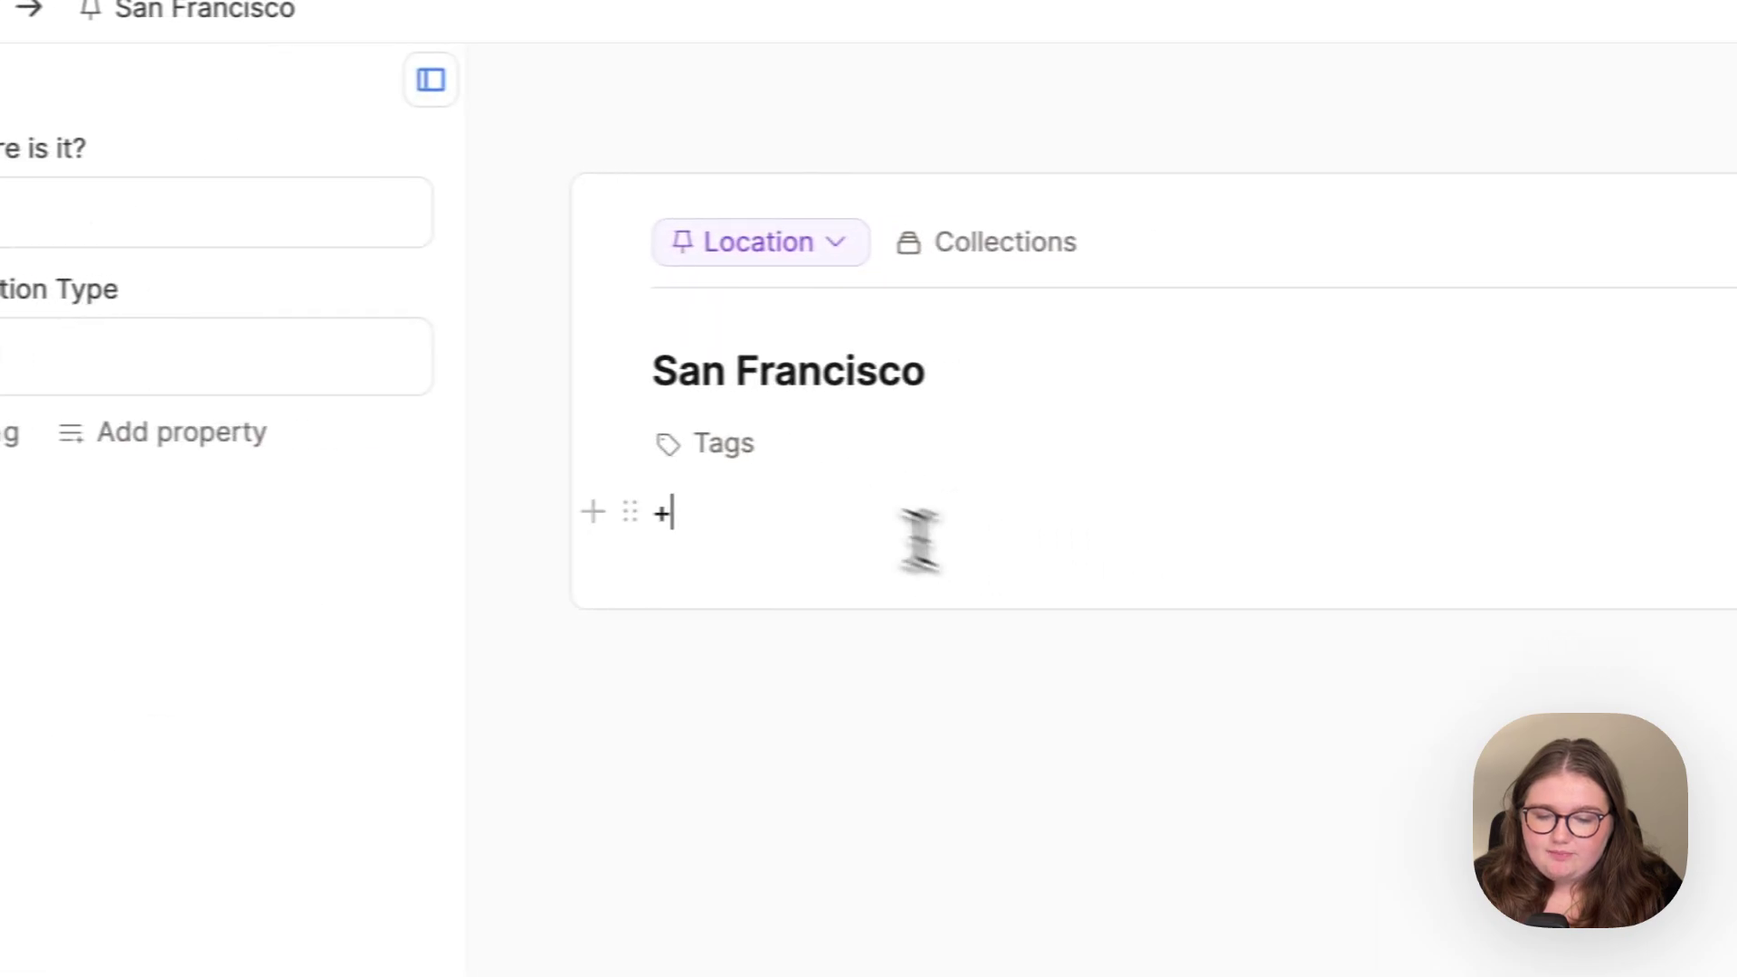
# Create a new Topic object from the San Francisco body text with the + command and title it "Christmas".
pyautogui.write('+top')
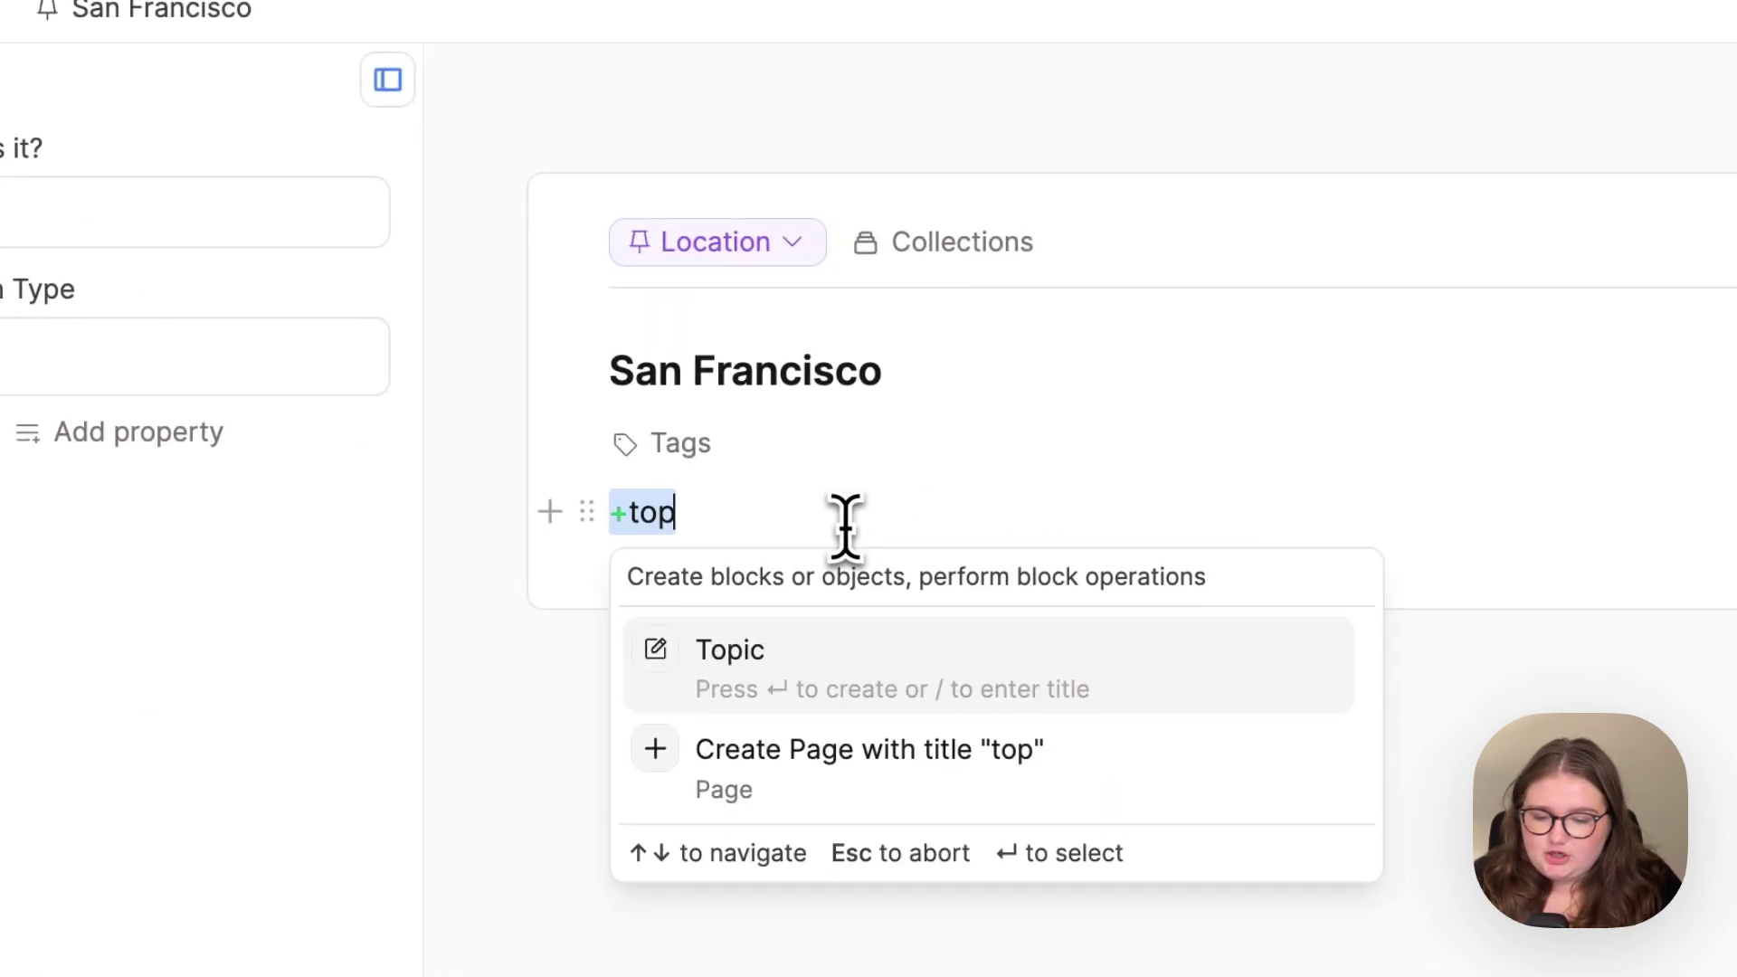
pyautogui.press('Return')
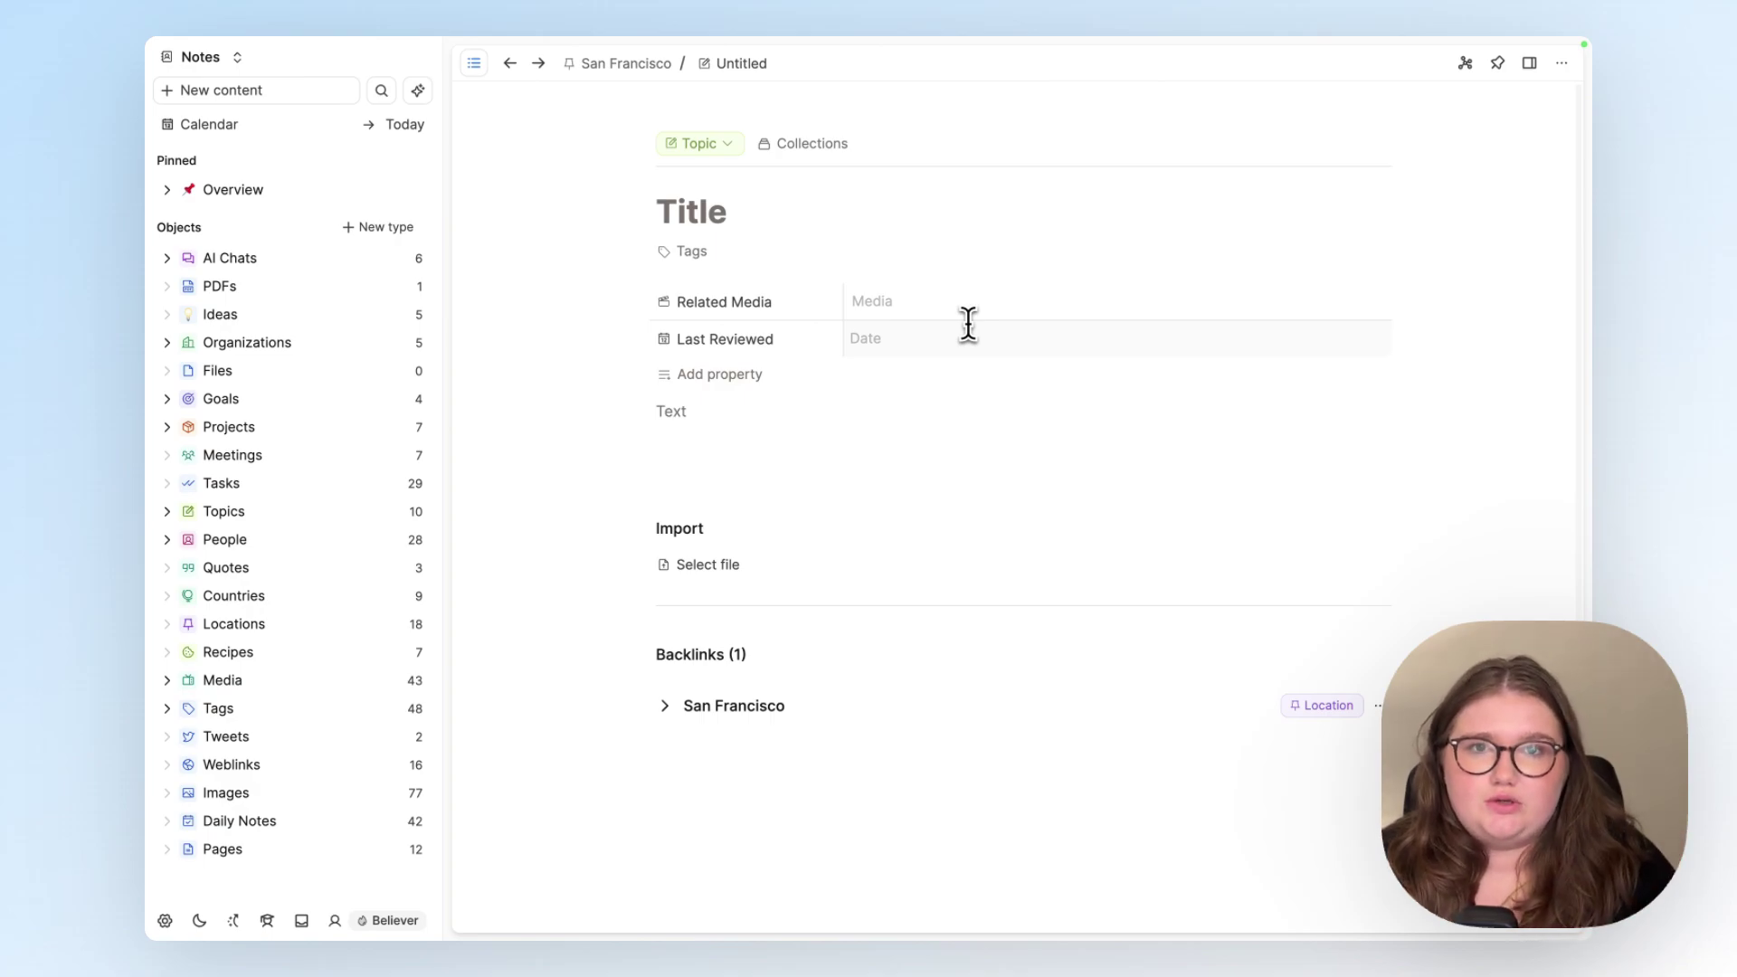
pyautogui.write('Christ')
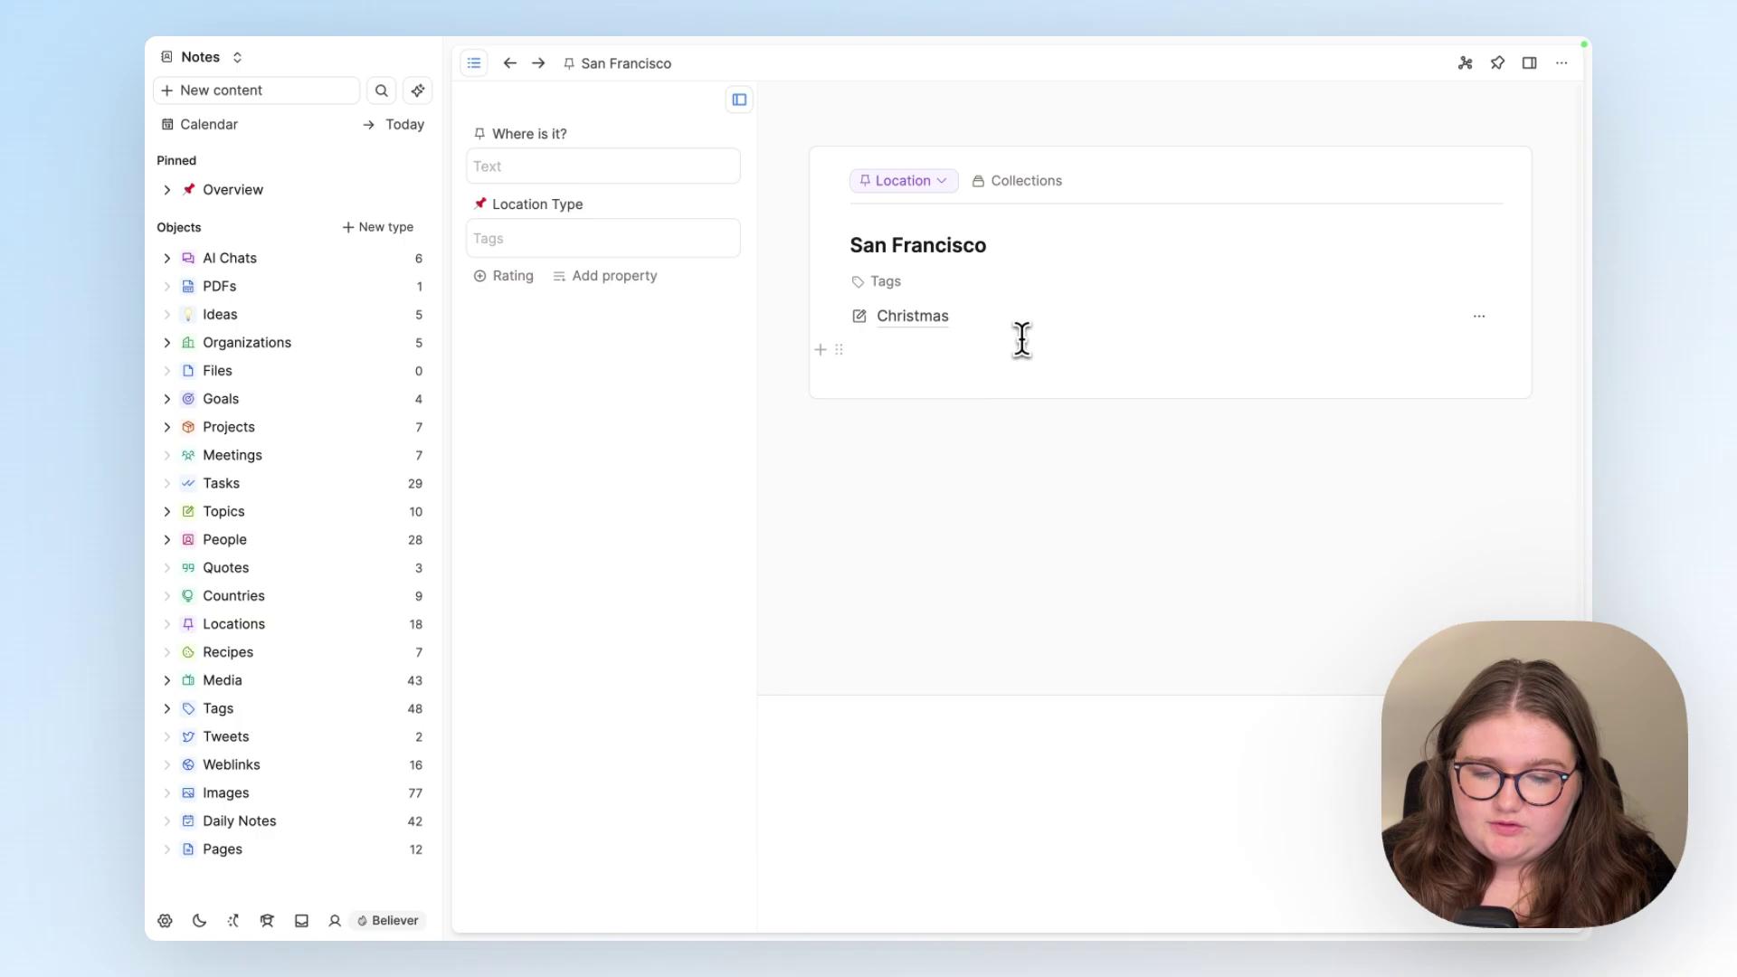
# On the line below Christmas, create a Topic titled "AI" directly in the San Francisco text with +topic/AI.
pyautogui.click(1022, 341)
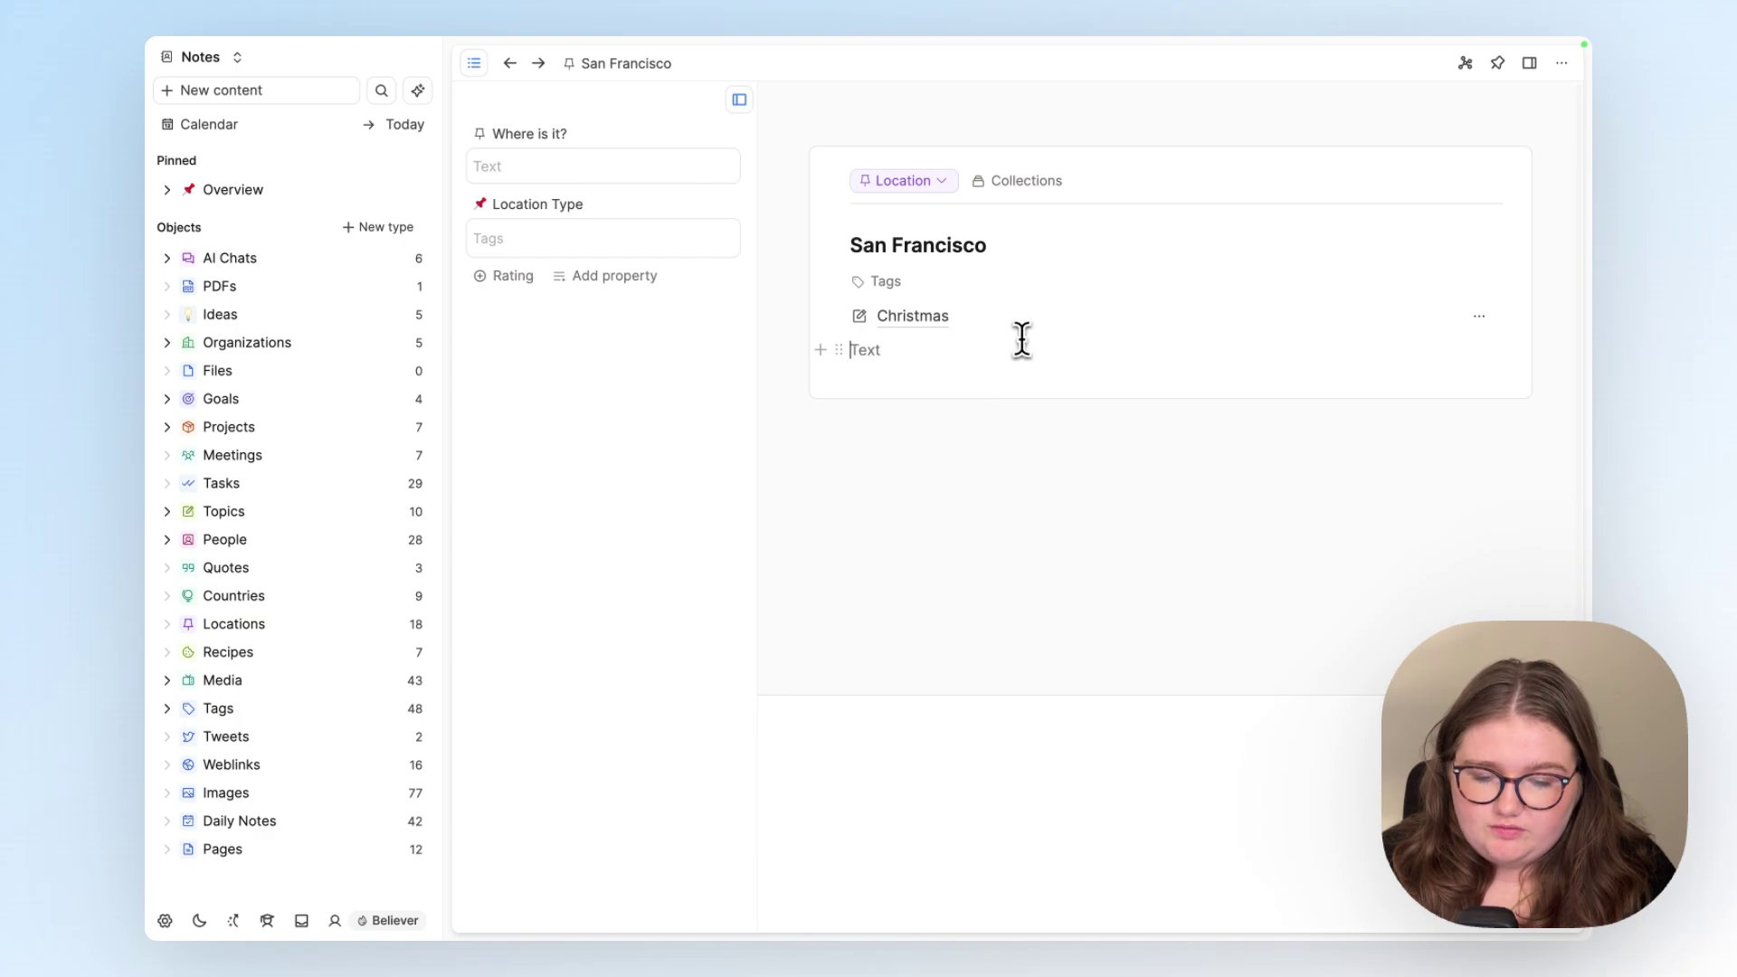
pyautogui.write('+topic/')
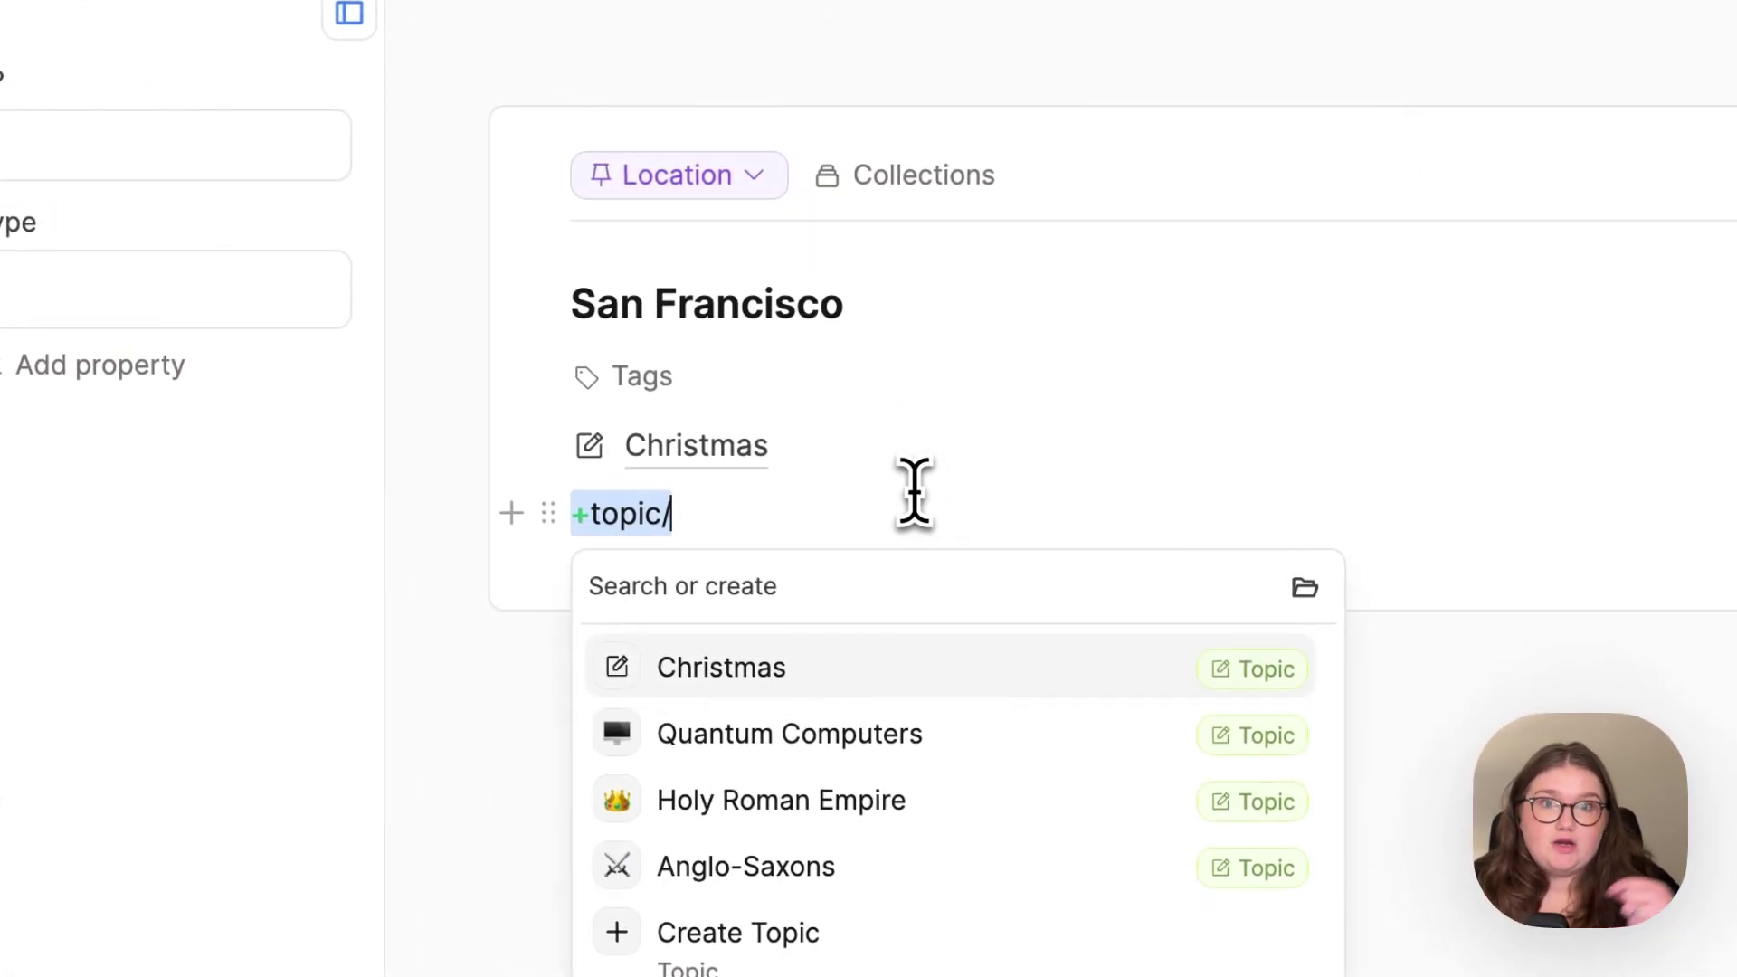
pyautogui.write('AI')
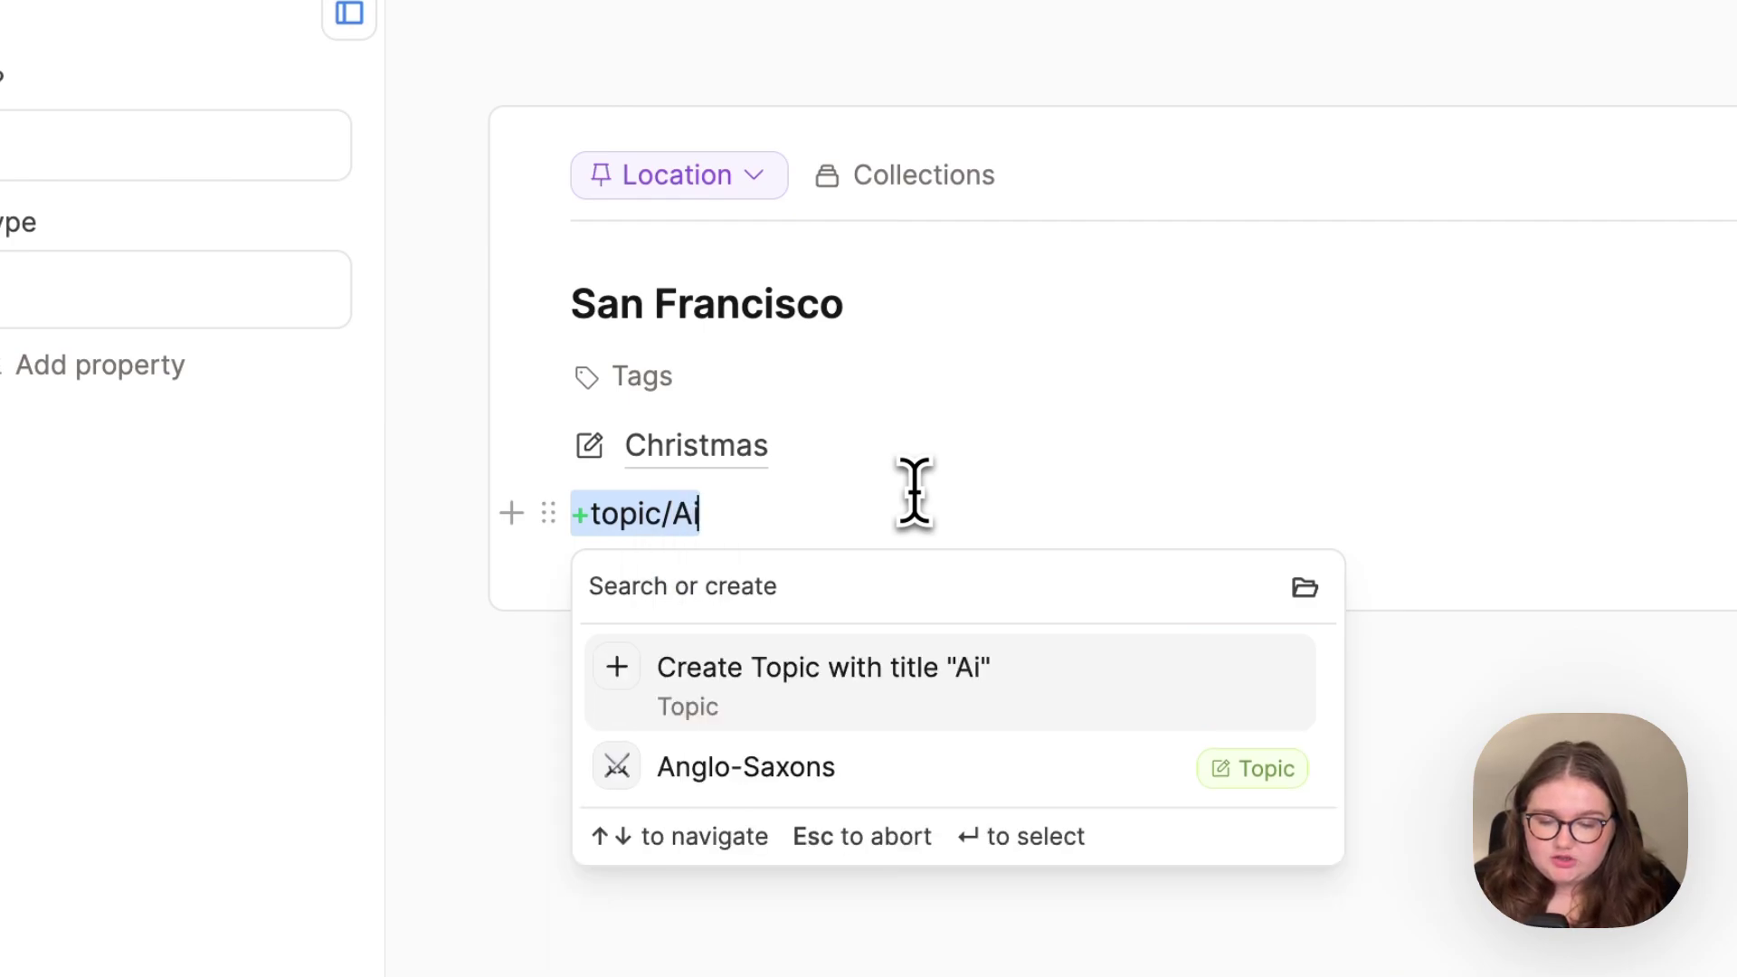
pyautogui.press('BackSpace')
pyautogui.write('I')
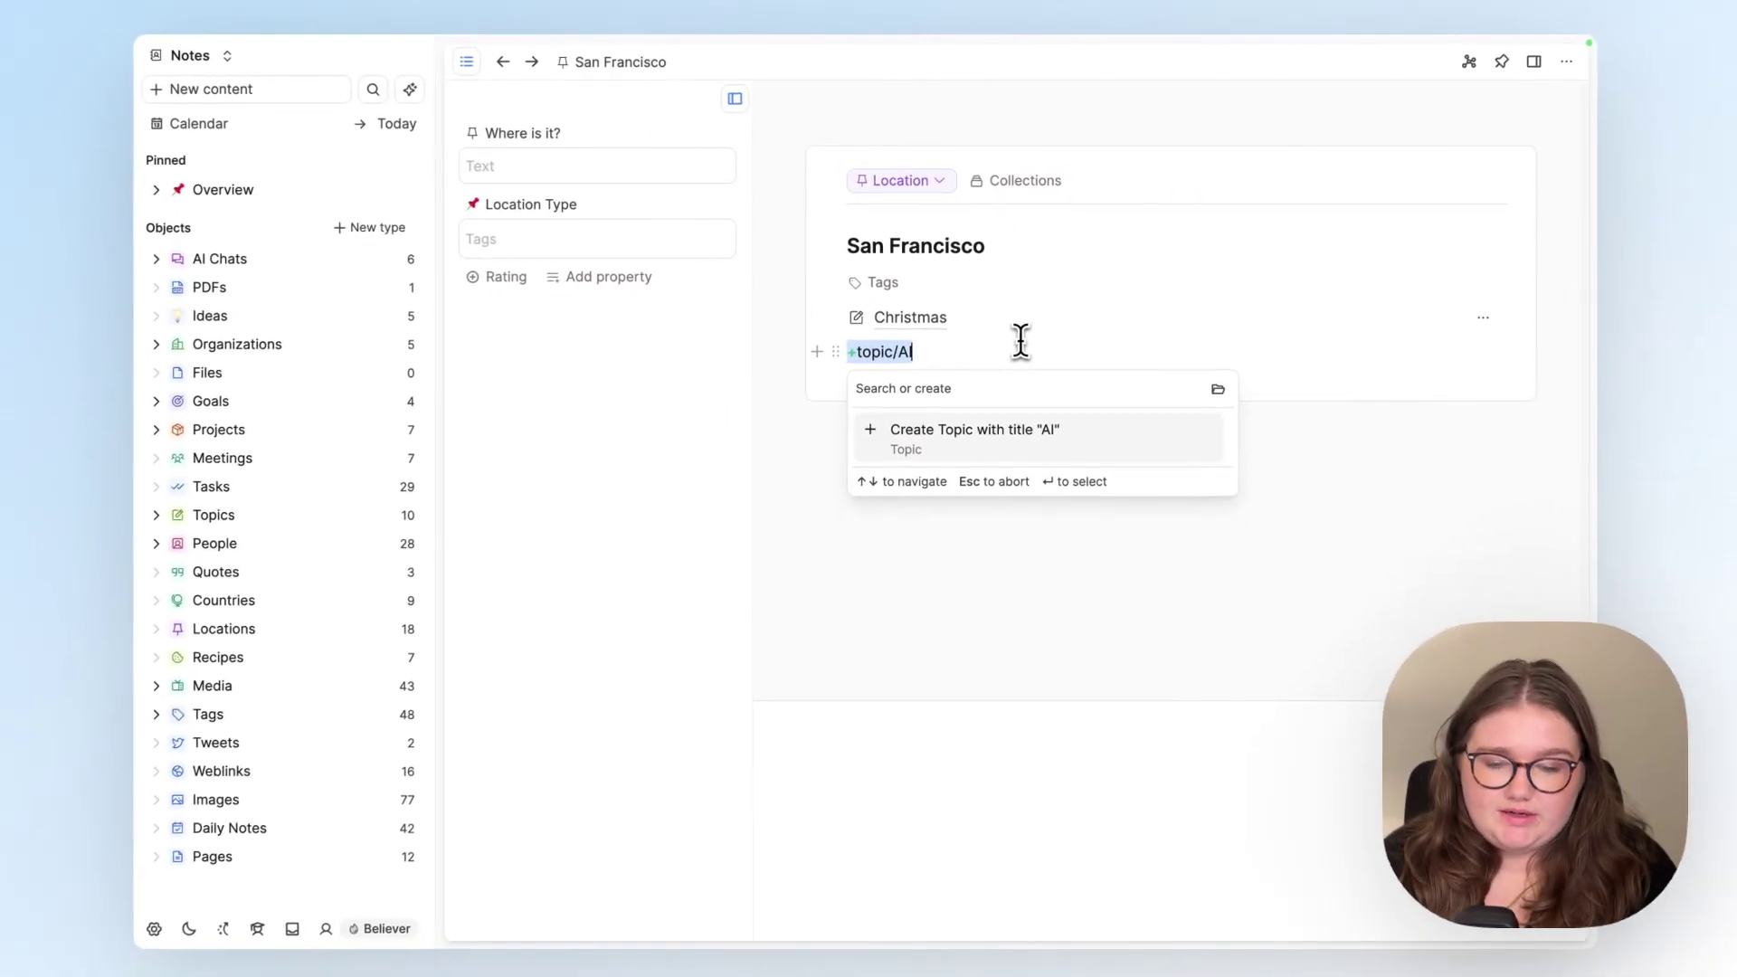
pyautogui.press('Return')
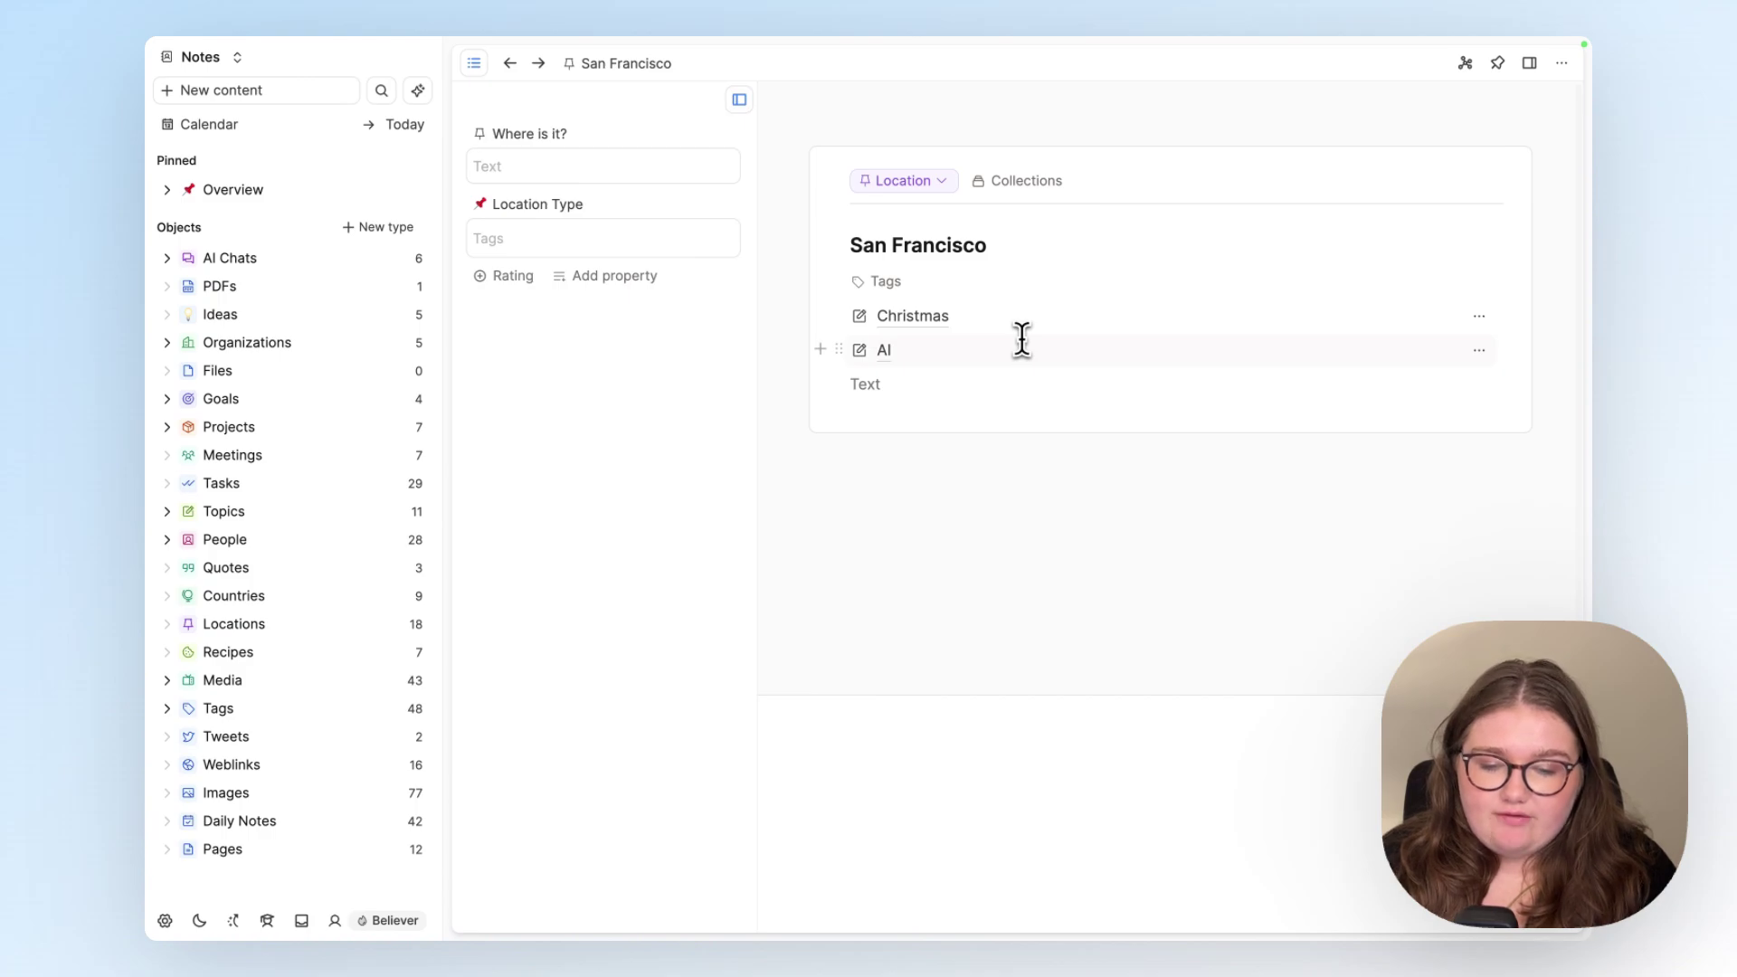
# Open the AI topic, show its graph view, and go back to San Francisco through its node in the graph.
pyautogui.click(1030, 349)
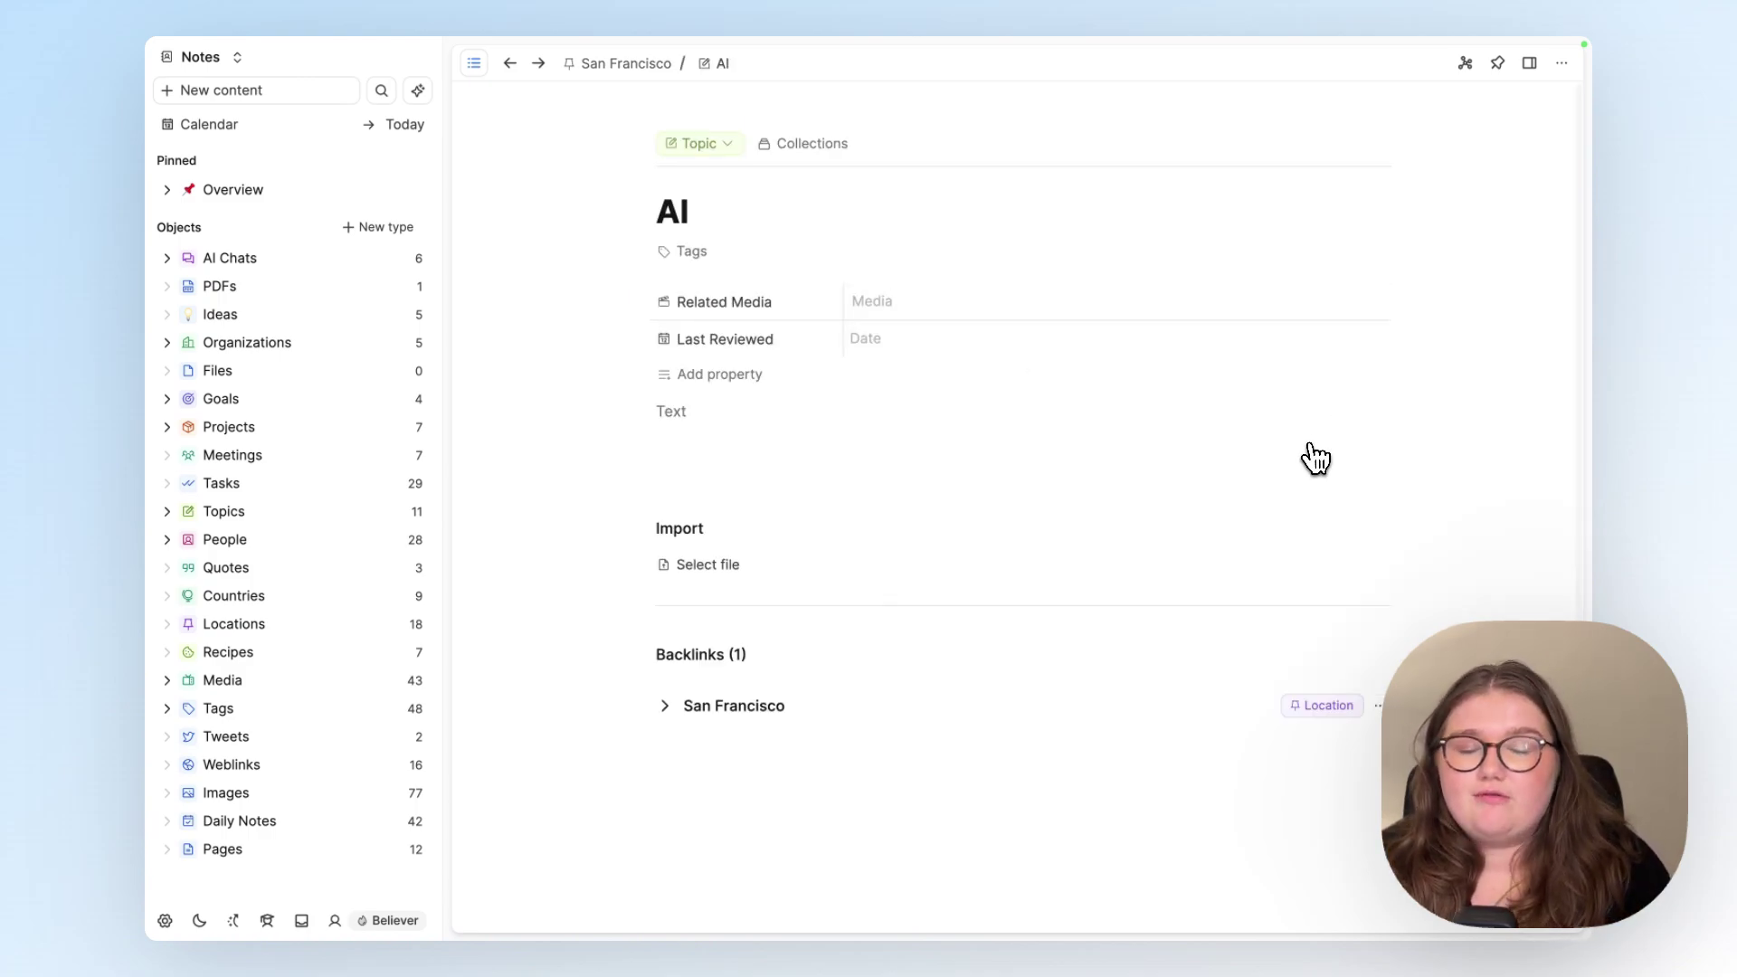
pyautogui.click(1466, 63)
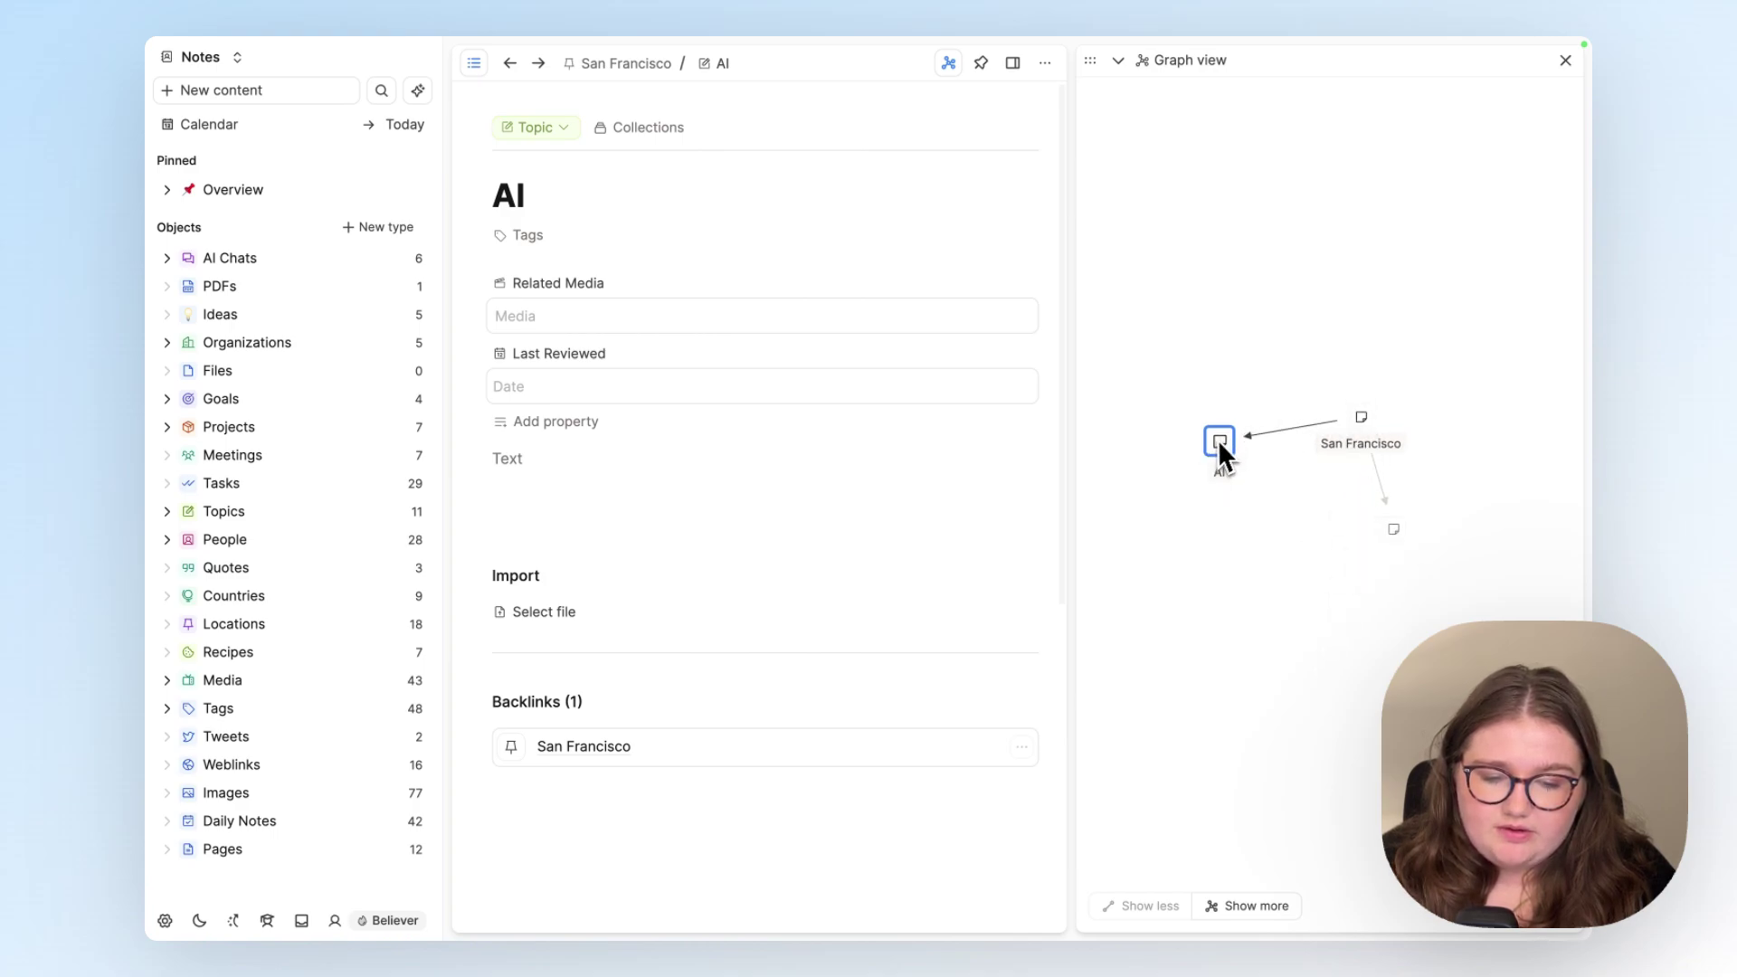
pyautogui.click(1363, 419)
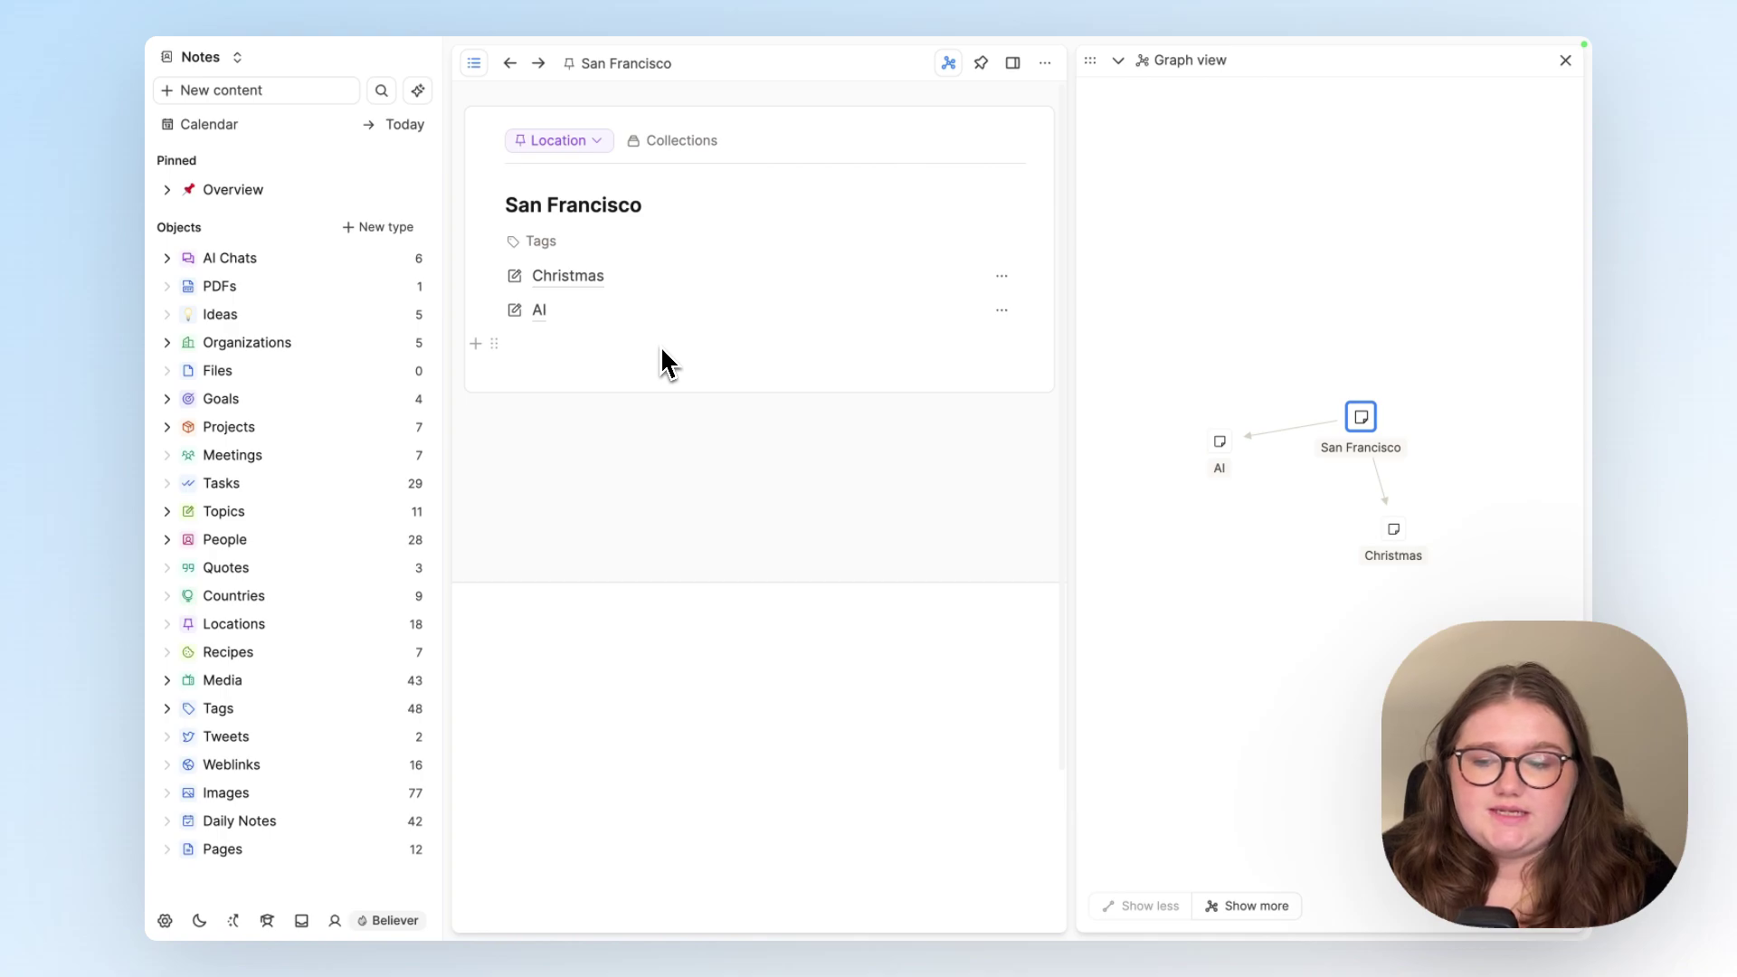
# Bring up the type choices for new content and the search for content and actions, closing each without creating anything.
pyautogui.click(324, 94)
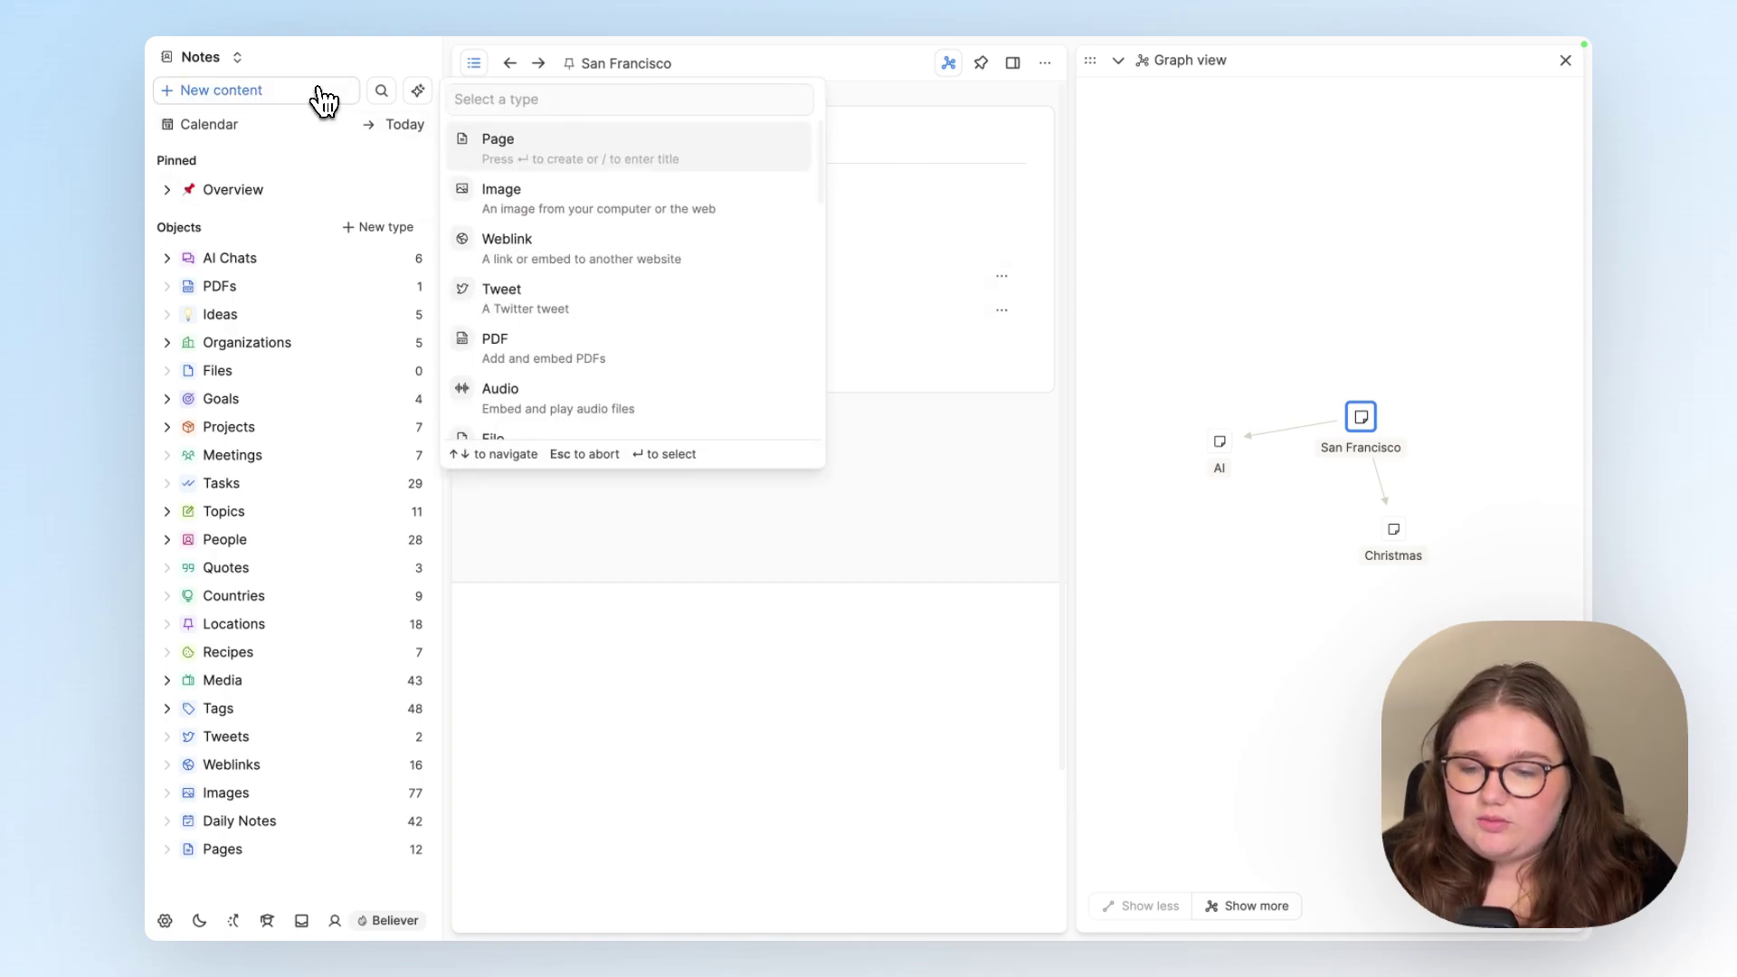
pyautogui.click(817, 531)
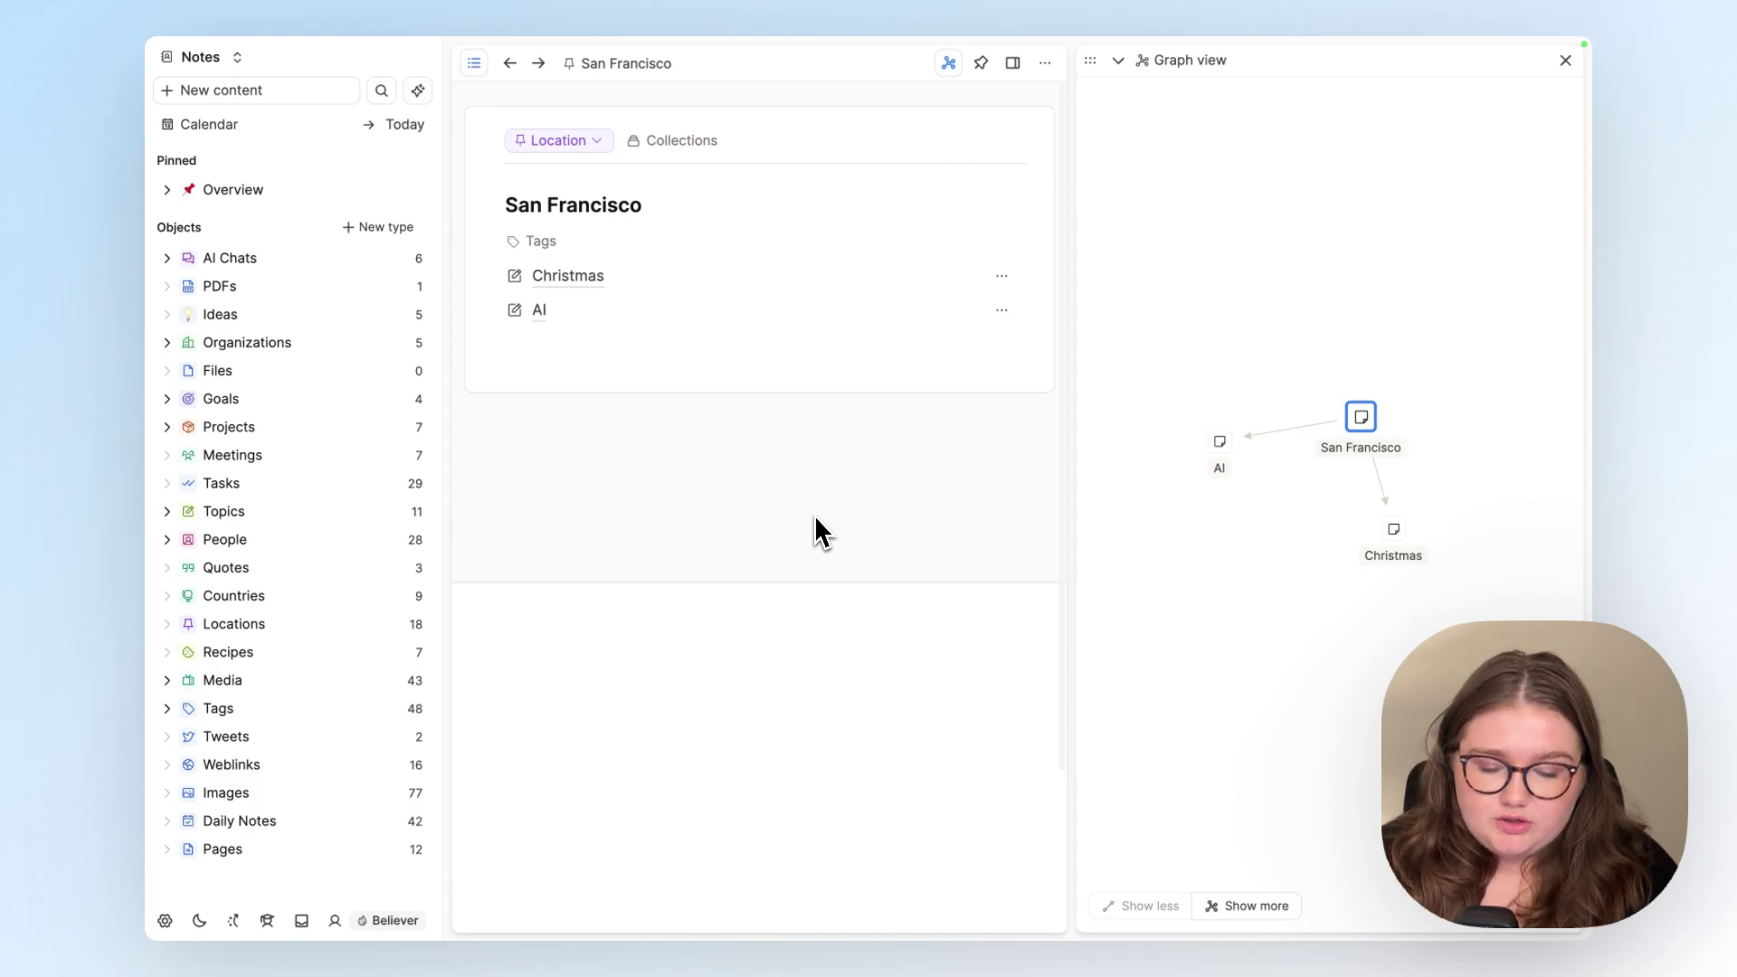
pyautogui.press('super+n')
pyautogui.press('Escape')
pyautogui.press('super+k')
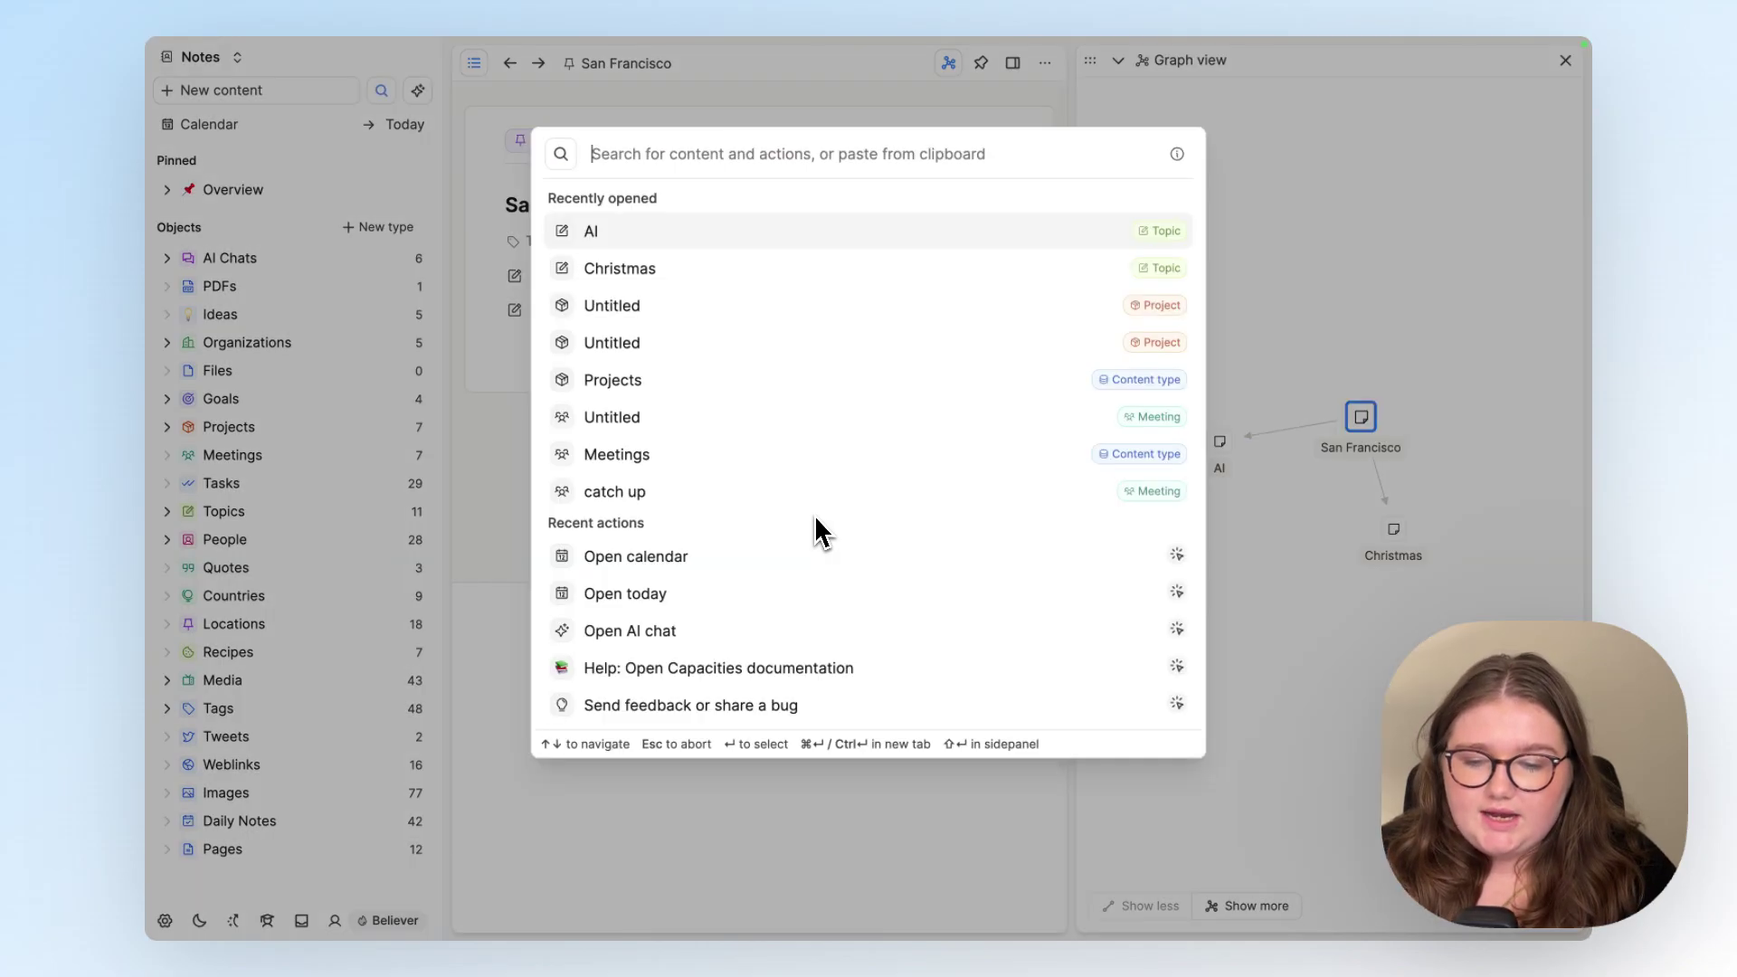
pyautogui.press('Escape')
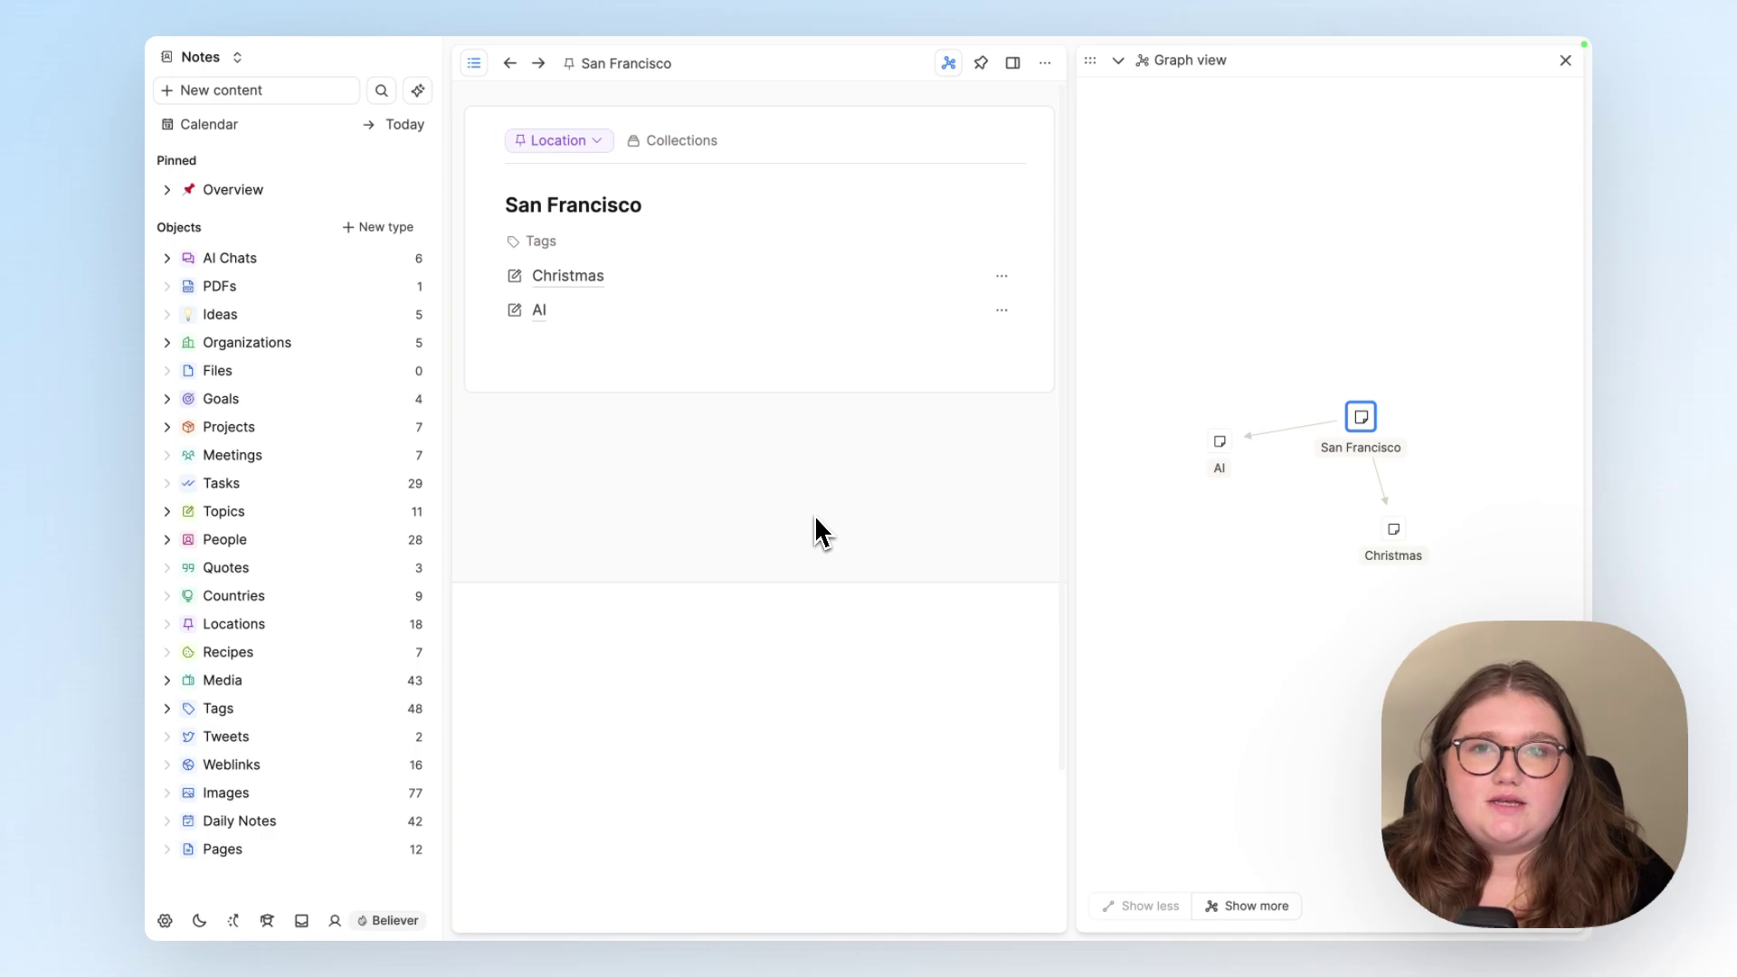